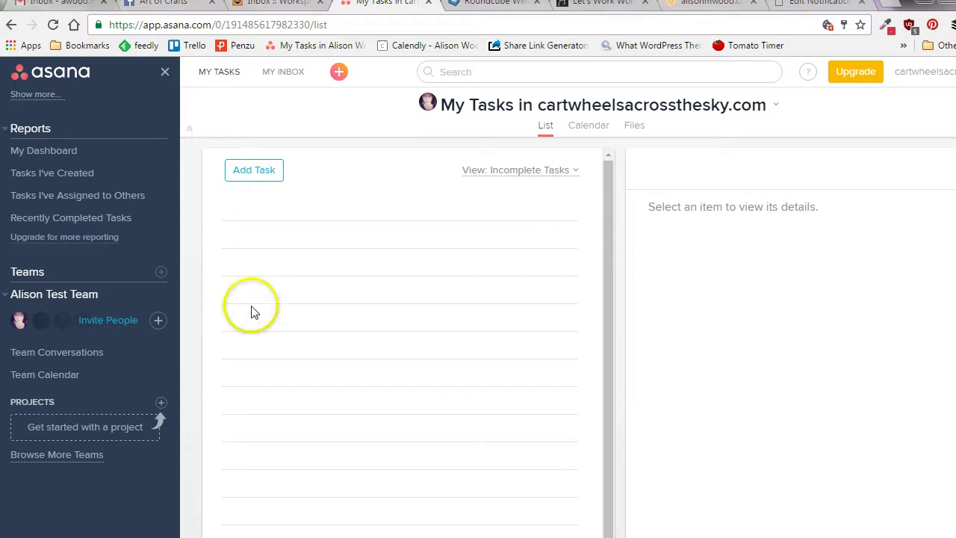
left_click(269, 179)
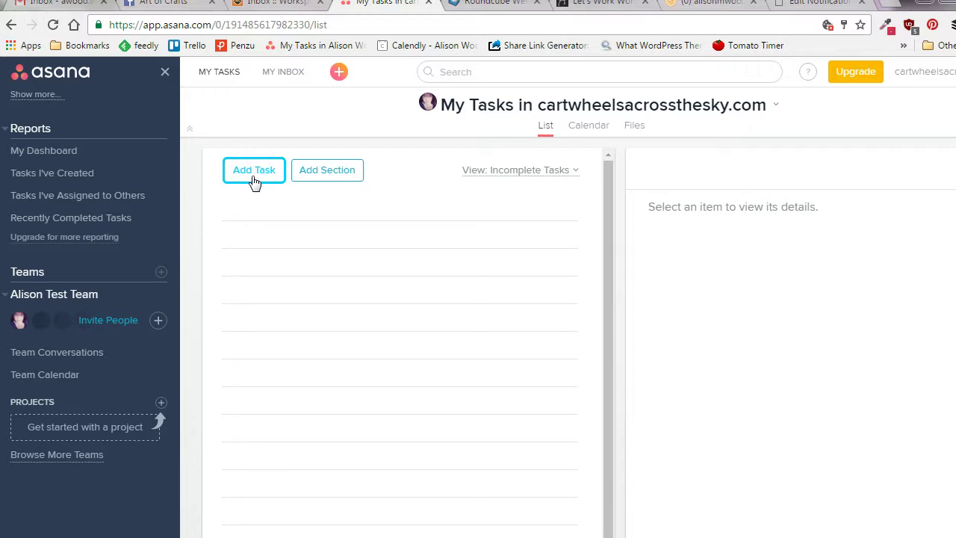
left_click(119, 322)
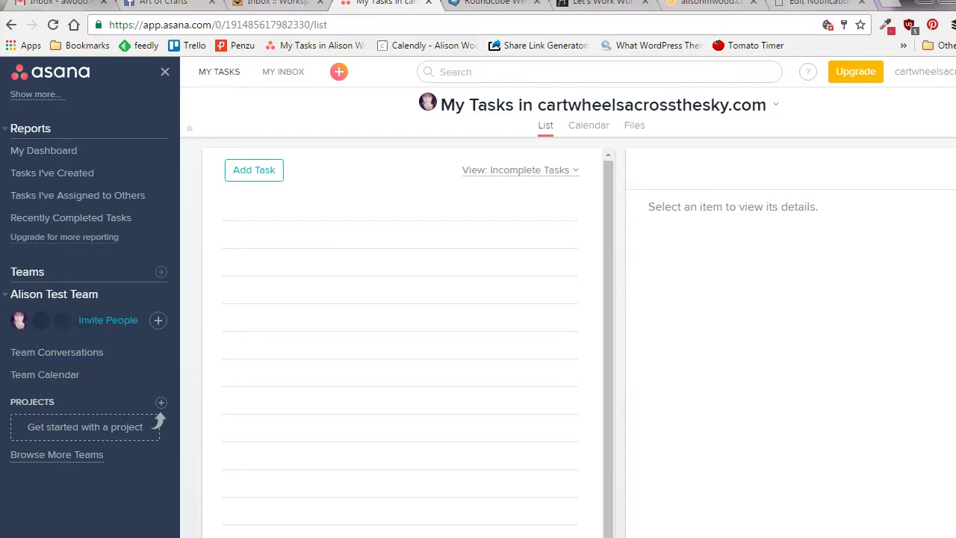
left_click(428, 463)
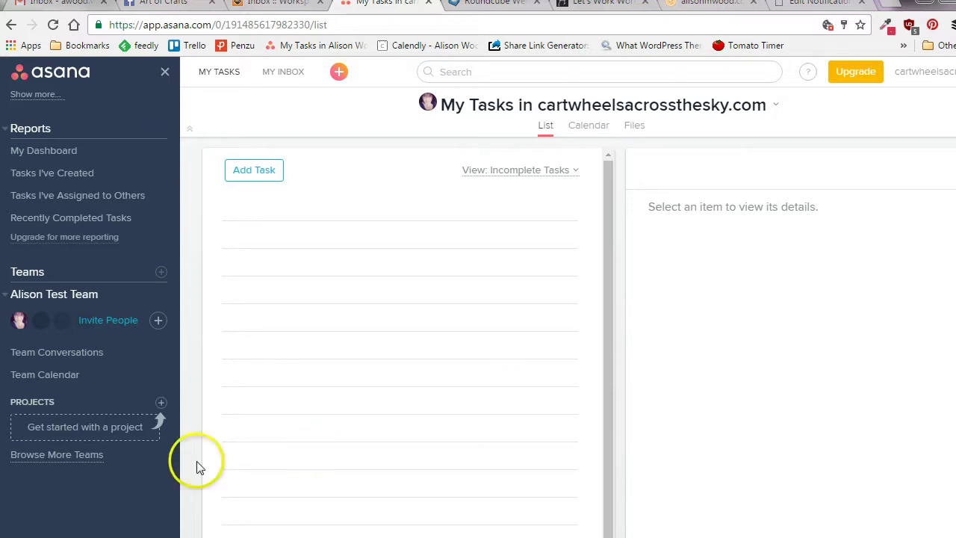
Create a project named Editorial Calendar that is shared with the team
left_click(161, 404)
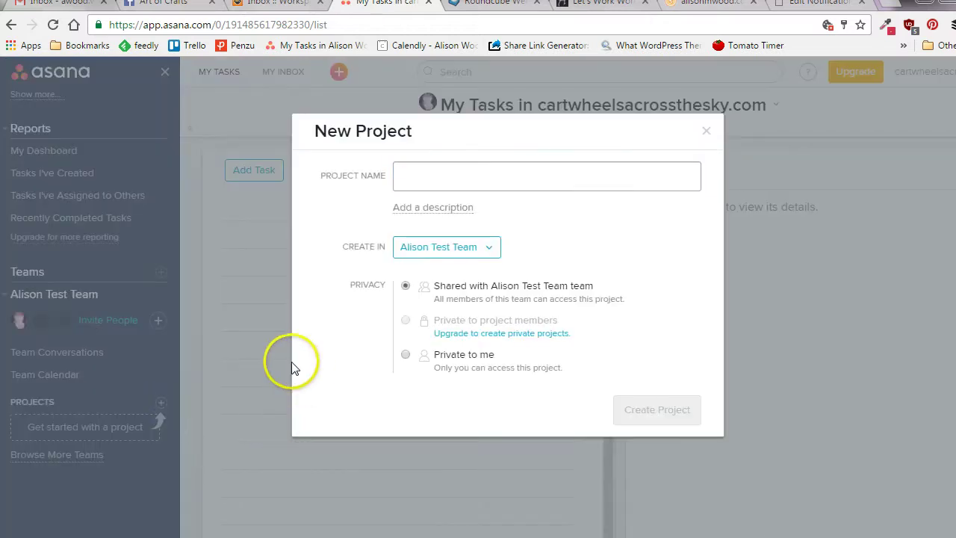
type("Editora")
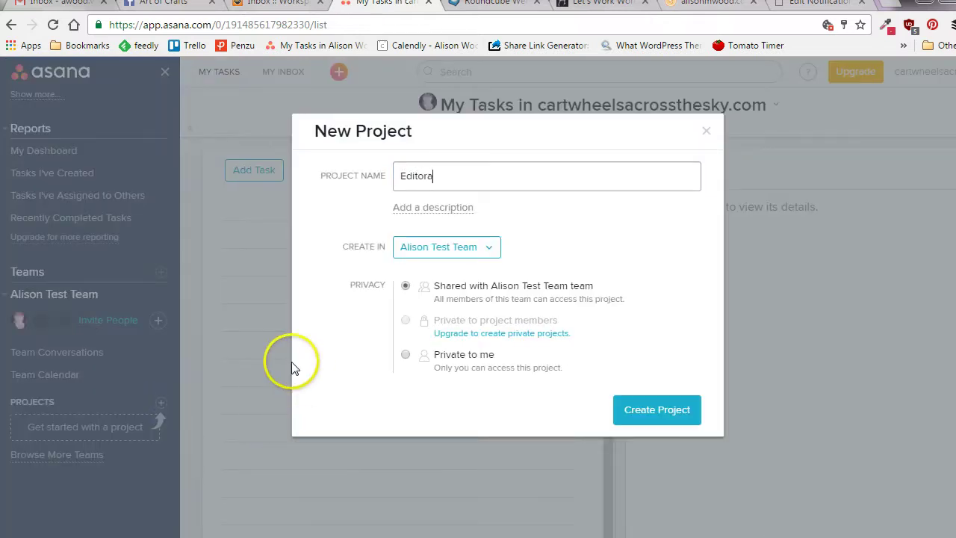
key("BackSpace")
type("ial Calendar")
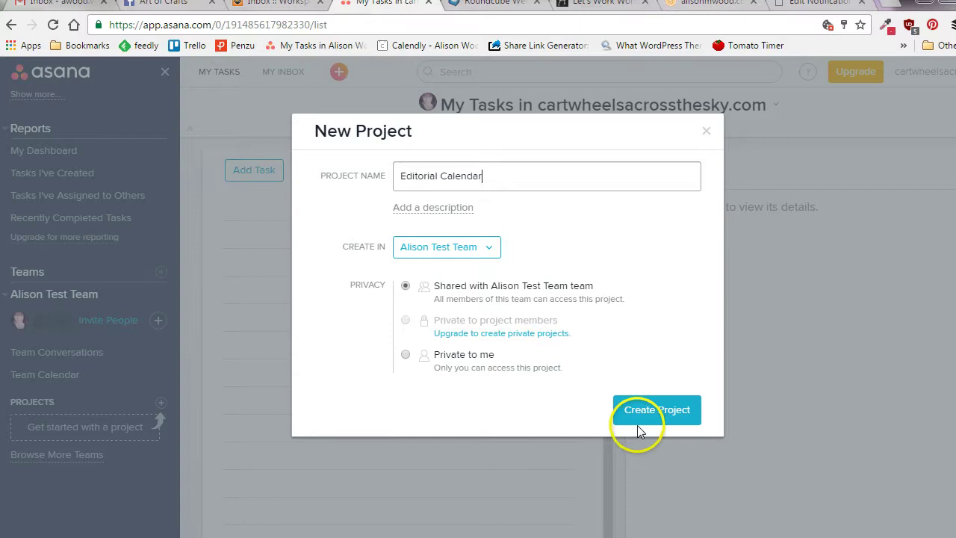
left_click(665, 410)
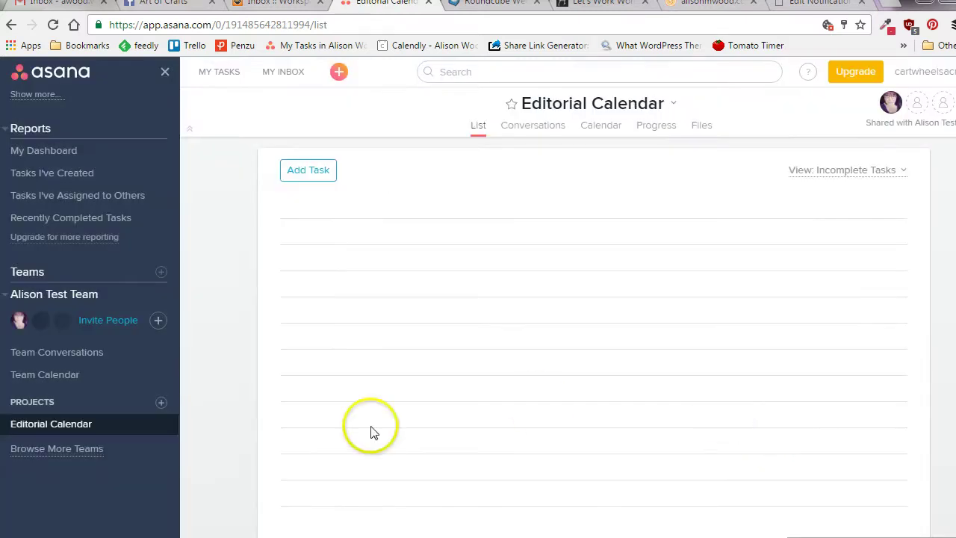
Set the highlight color of the Editorial Calendar project to the dark pink
left_click(162, 426)
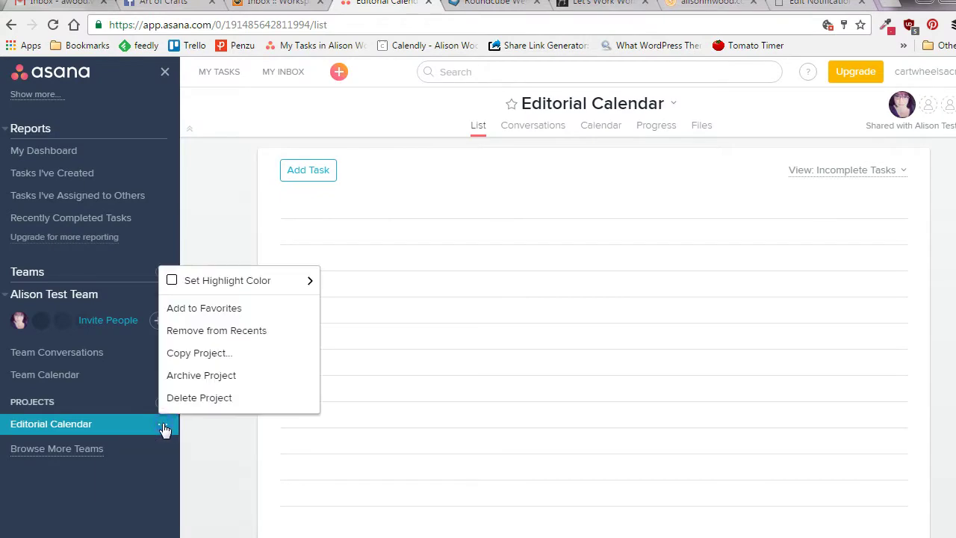
mouse_move(277, 283)
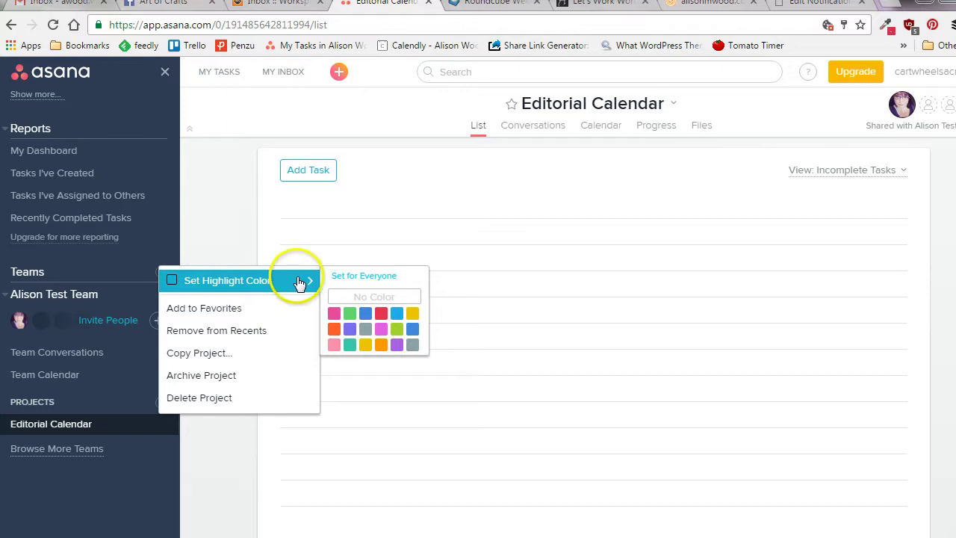
left_click(335, 316)
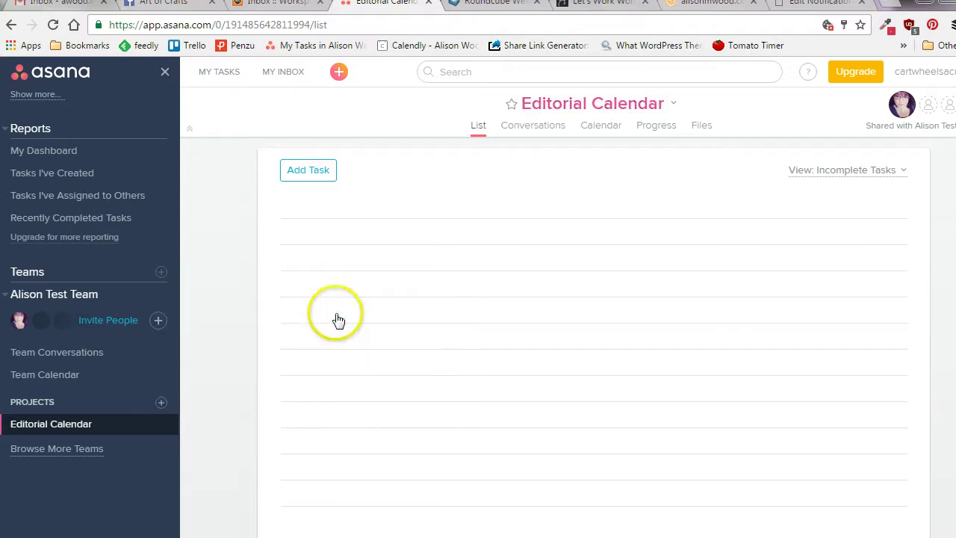
Create a second project named Clients that is shared with the team
left_click(161, 402)
left_click(227, 400)
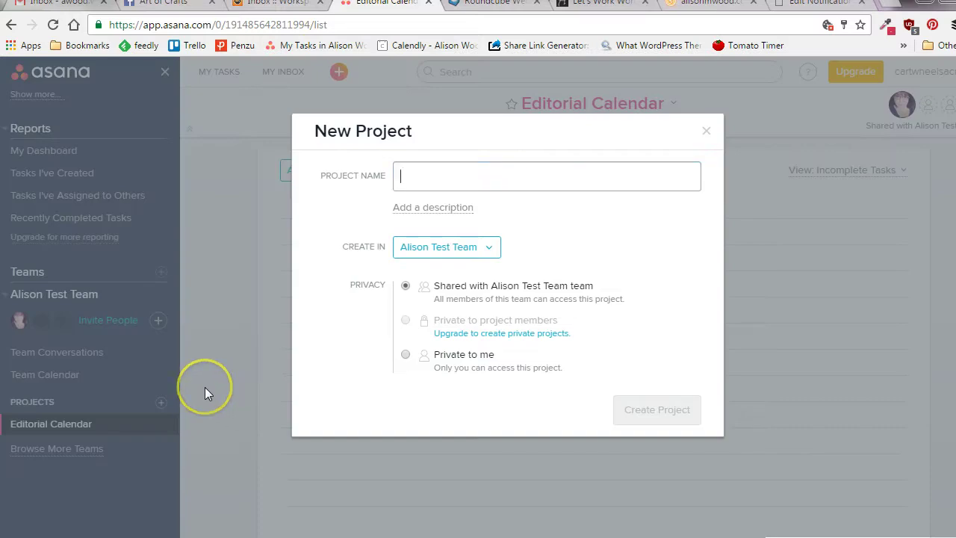
type("Clien")
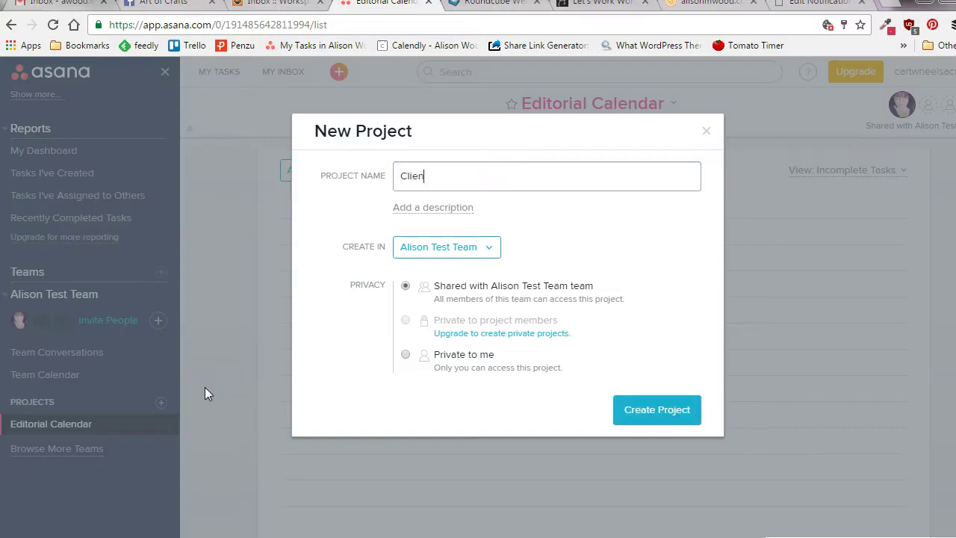
type("ts")
left_click(640, 419)
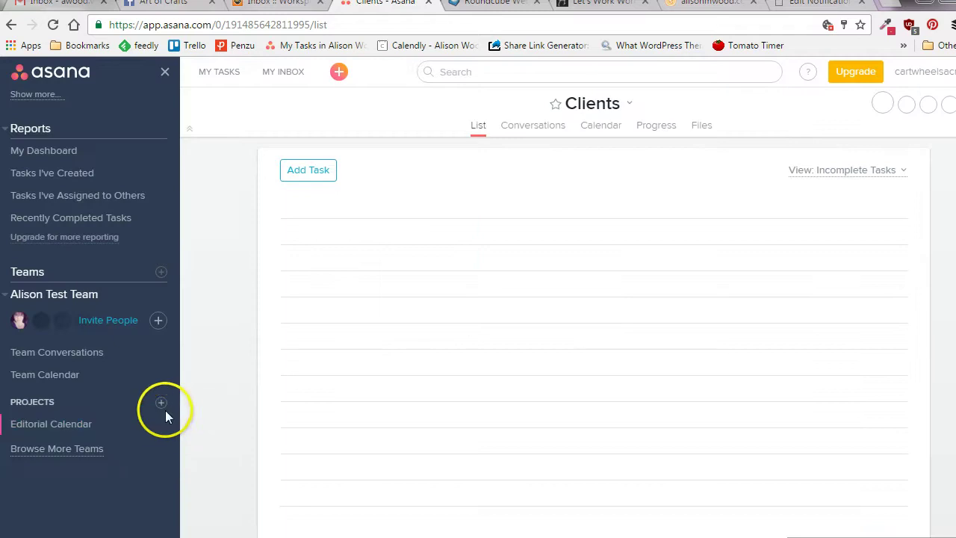
Create a third project named Invoicing that is shared with the team
left_click(161, 404)
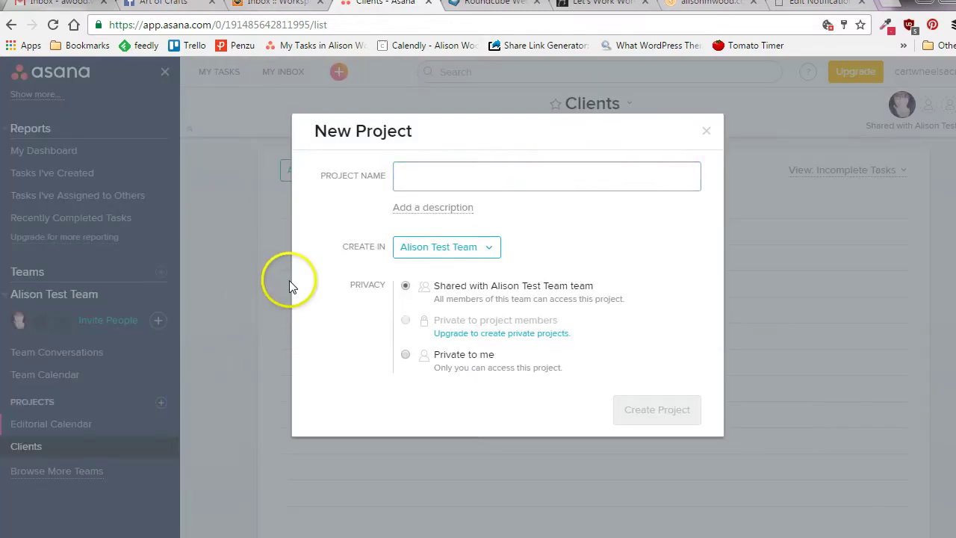
type("Invo")
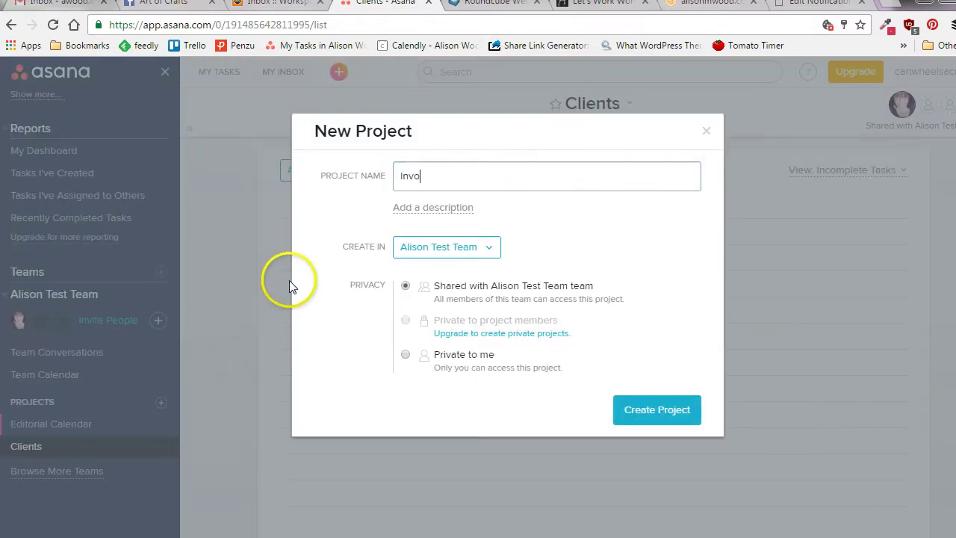
type("icing")
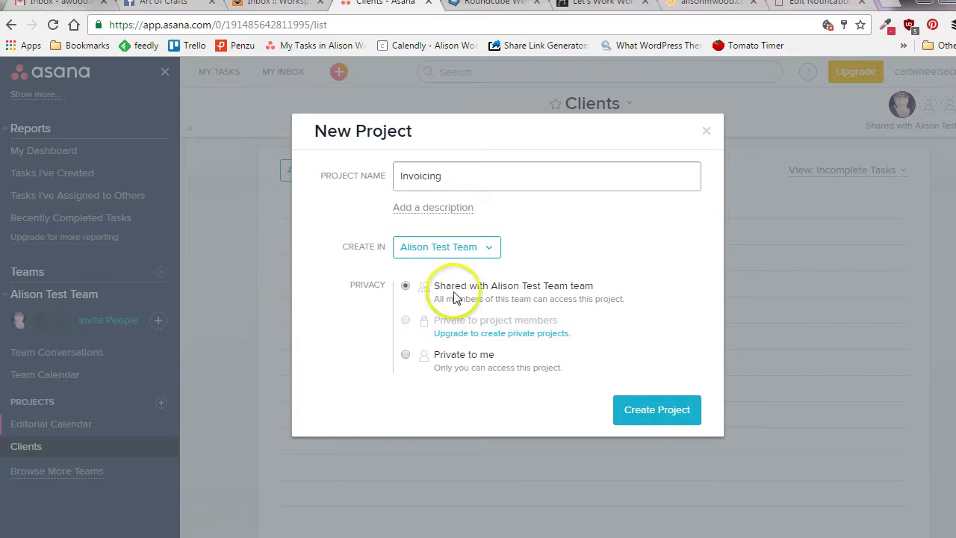
left_click(658, 421)
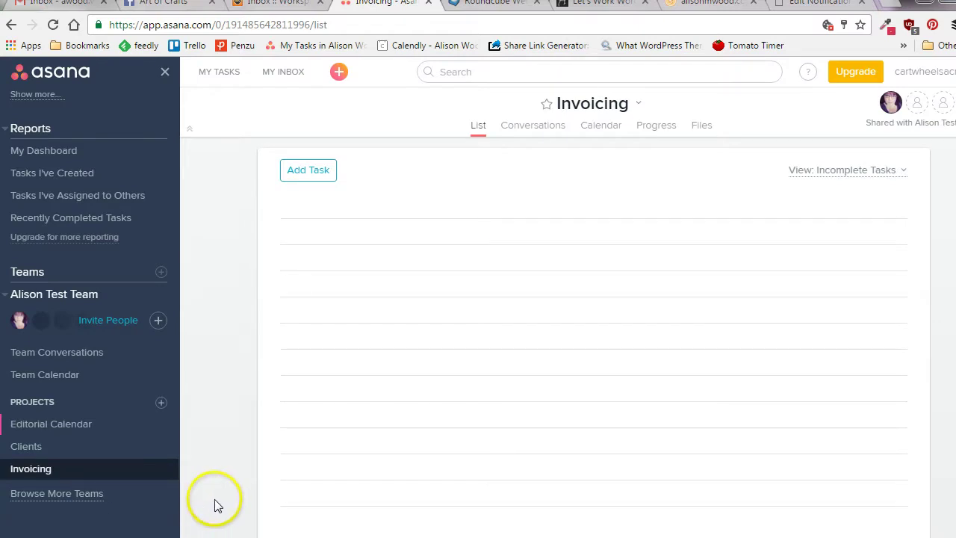
Set the highlight color of the Clients project to green and that of the Invoicing project to light orange
left_click(160, 448)
mouse_move(231, 303)
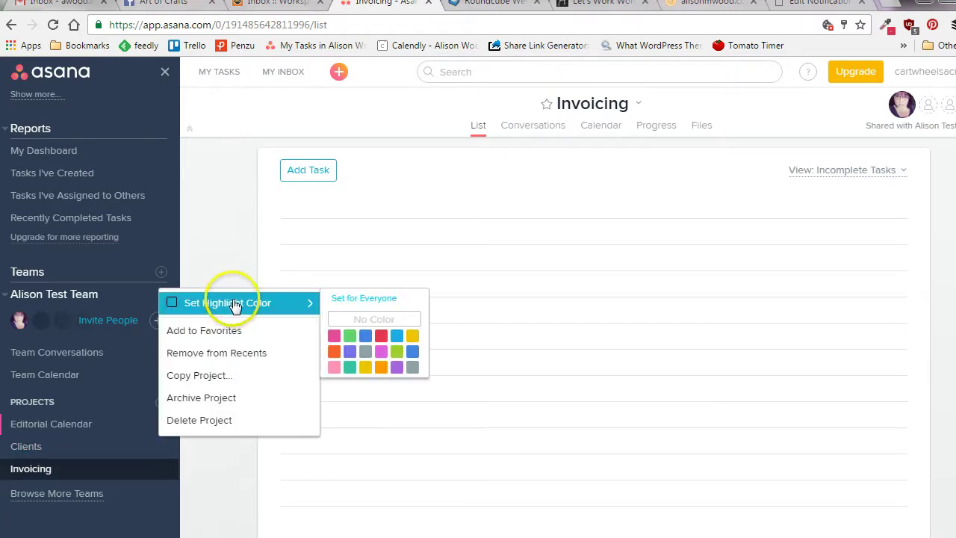
left_click(349, 337)
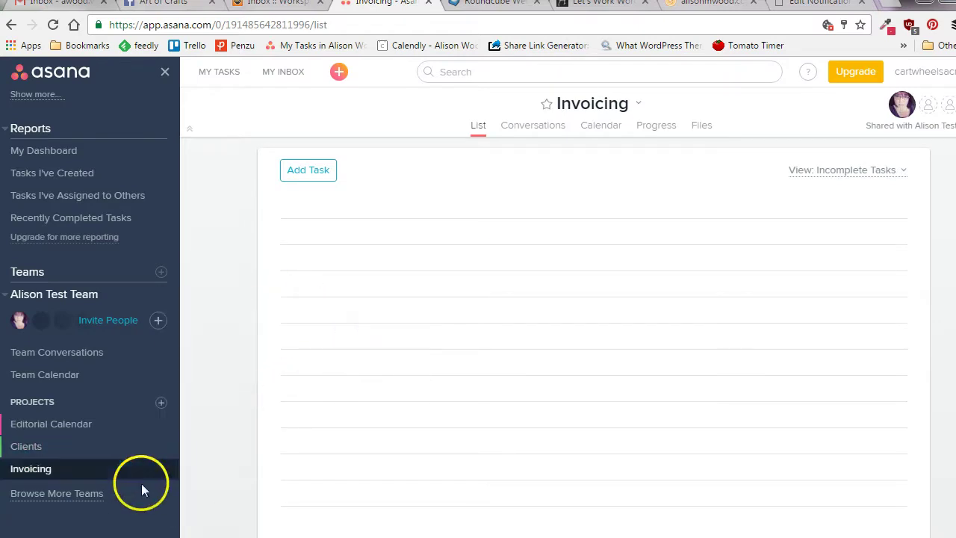
left_click(163, 472)
mouse_move(215, 322)
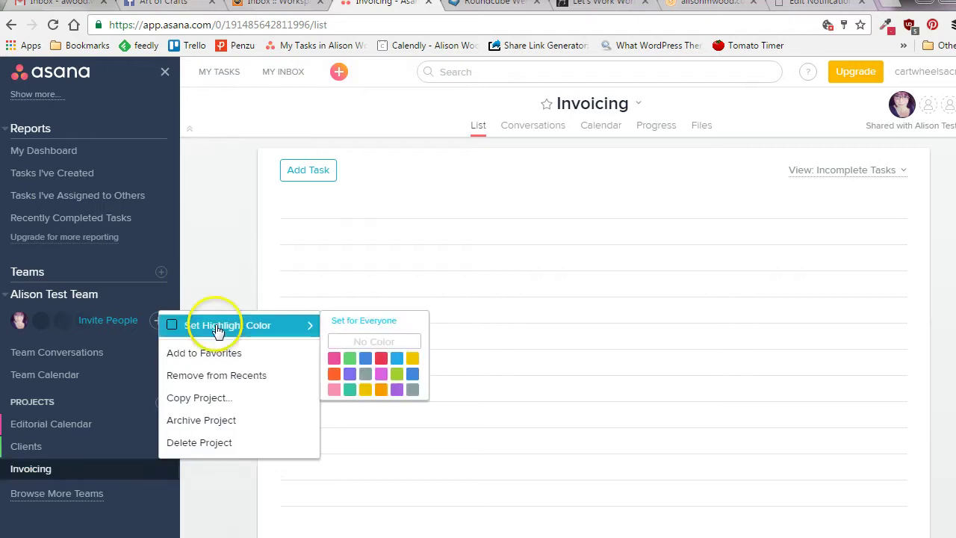
left_click(380, 398)
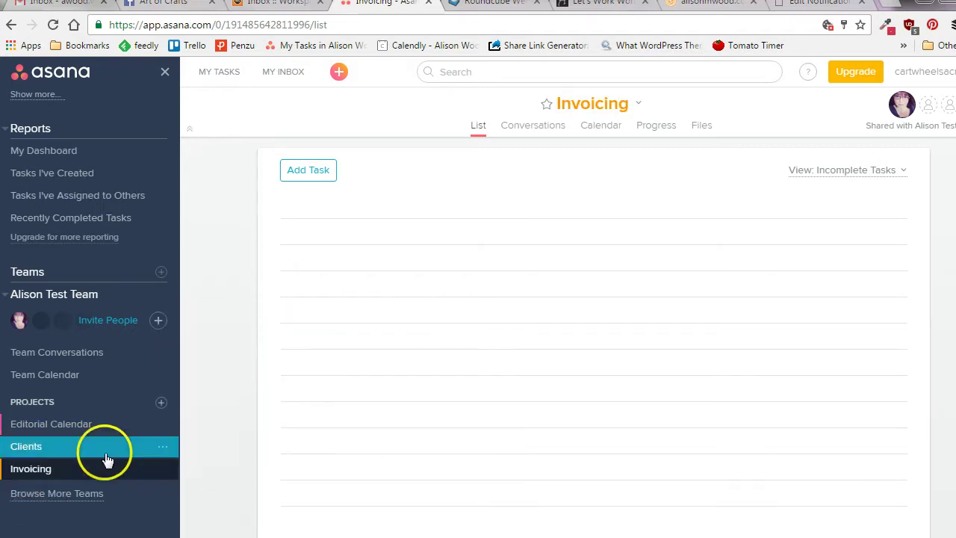
Add a task named Art of Crafts Halloween Tutorial to the Editorial Calendar project
left_click(66, 432)
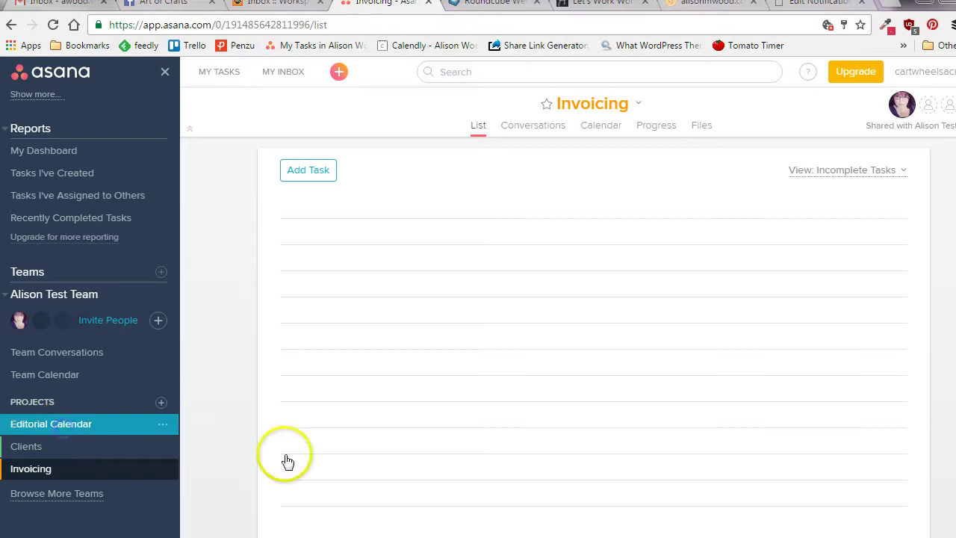
left_click(288, 296)
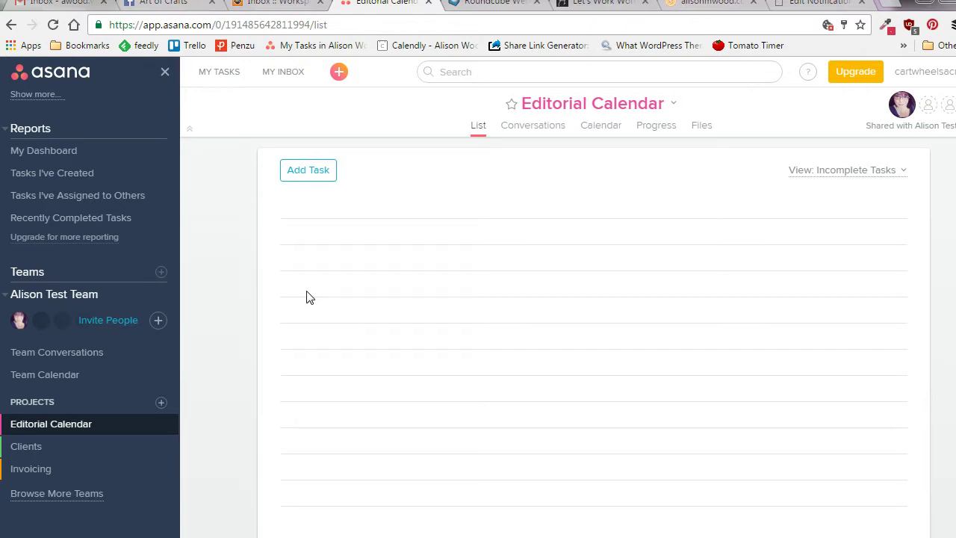
left_click(314, 176)
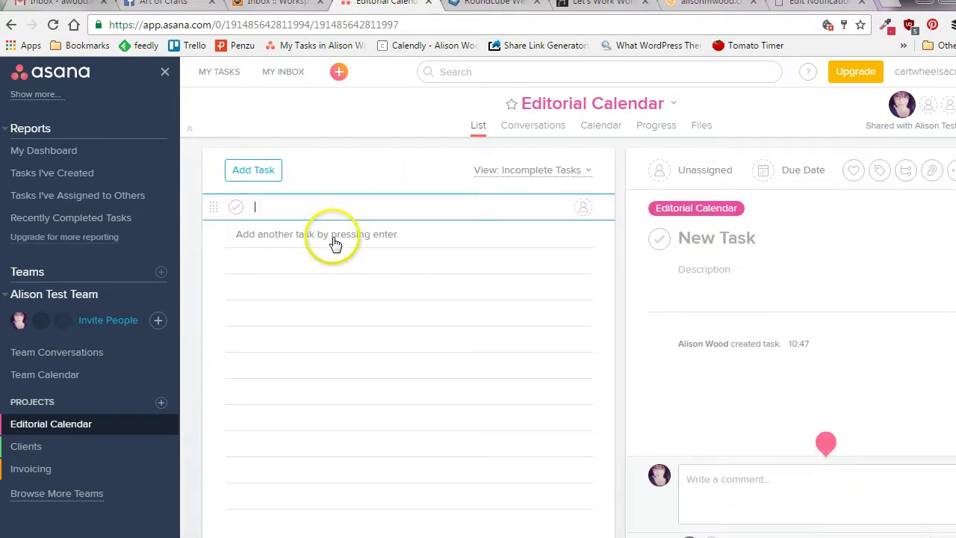
type("Art of ")
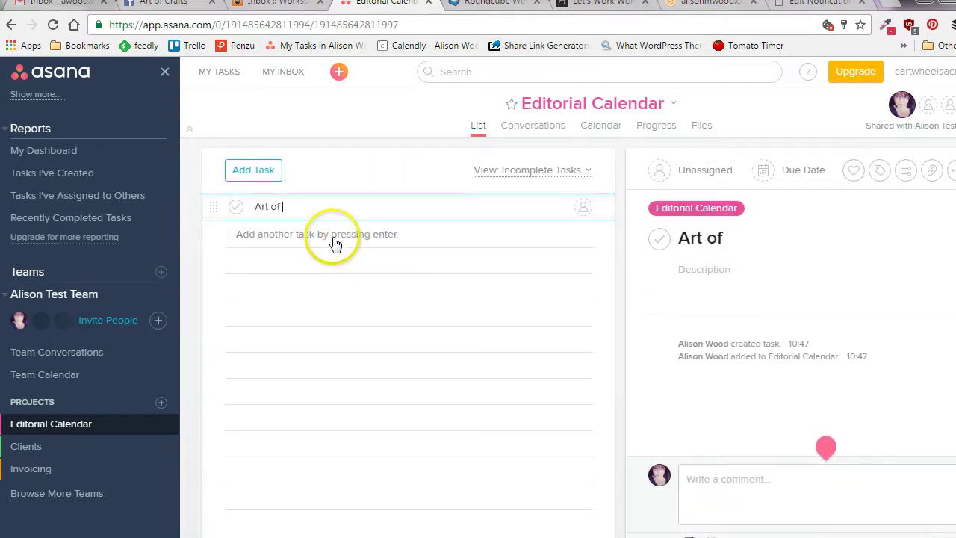
type("Crafts Halloween u")
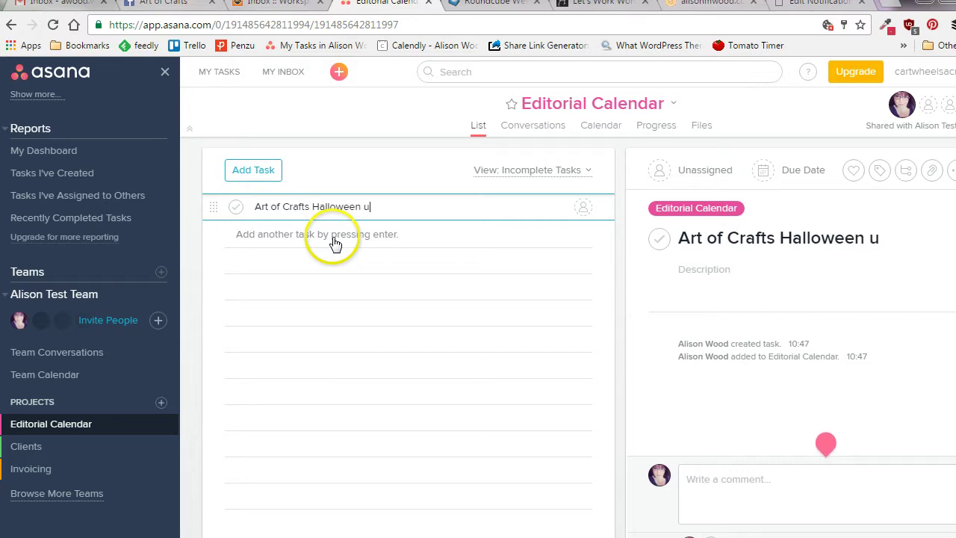
type("torial")
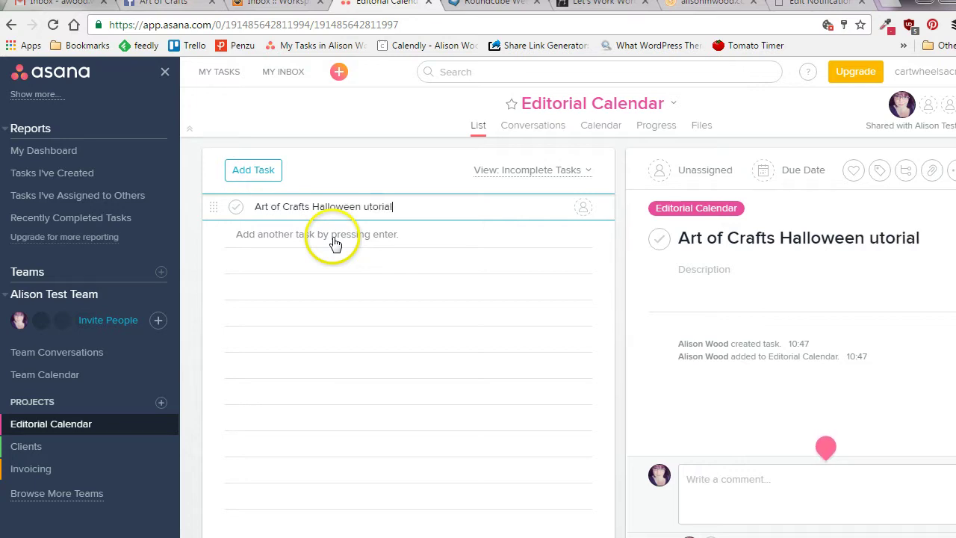
key("BackSpace")
key("BackSpace")
key("BackSpace")
key("BackSpace")
key("BackSpace")
key("BackSpace")
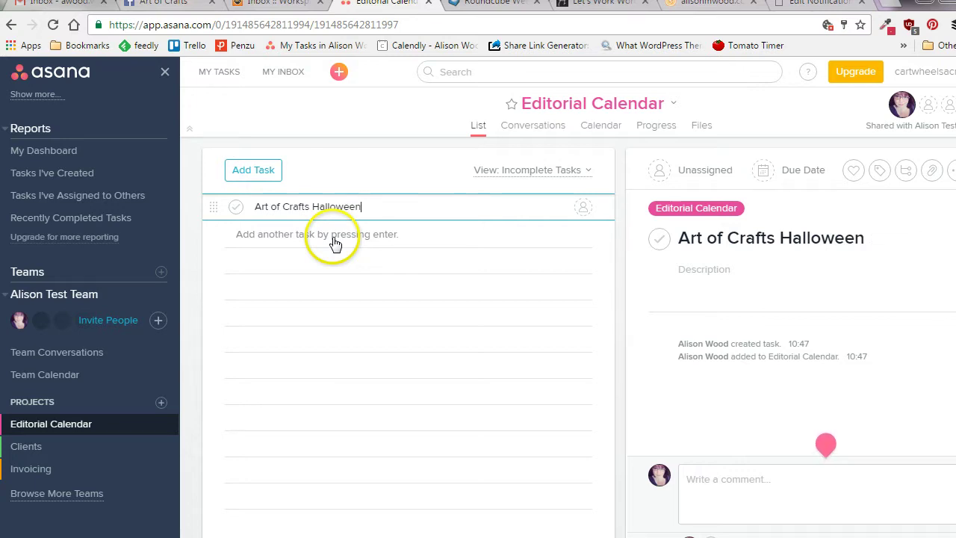
type("Tutorial")
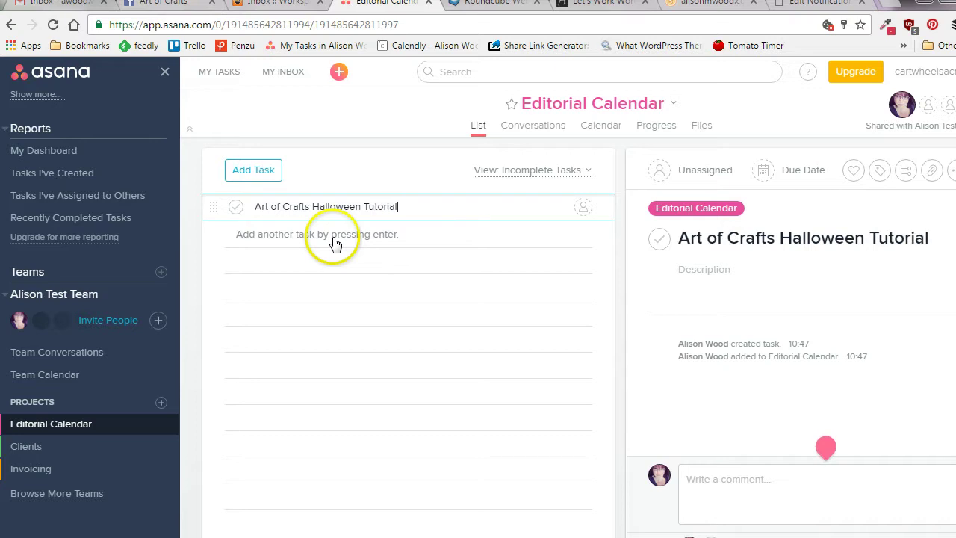
Assign the Art of Crafts Halloween Tutorial task to yourself and set its due date to October 11, 2016
left_click(583, 207)
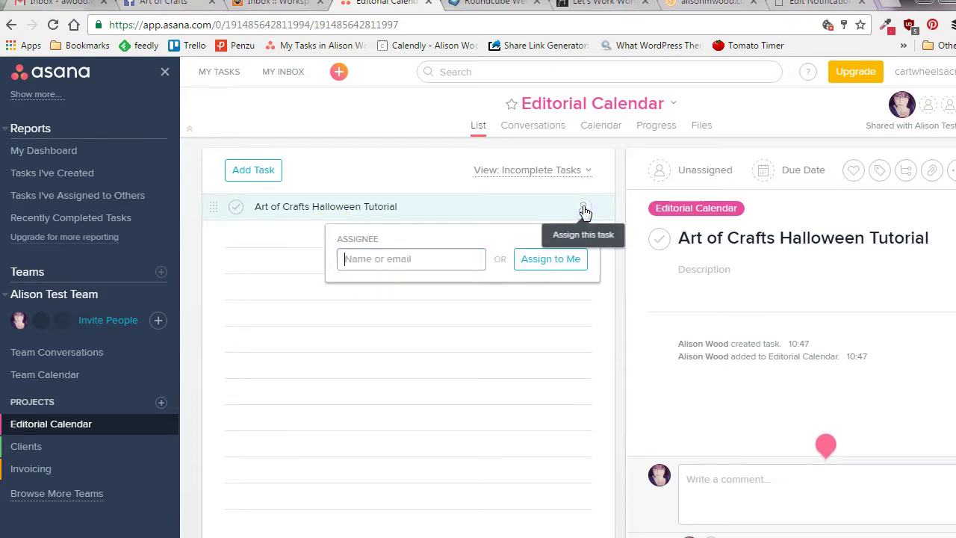
left_click(531, 257)
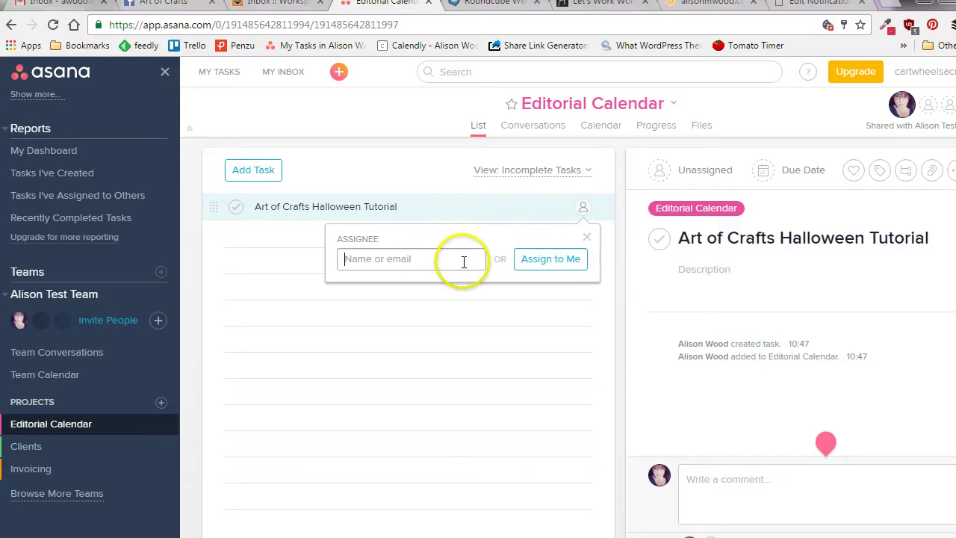
left_click(551, 259)
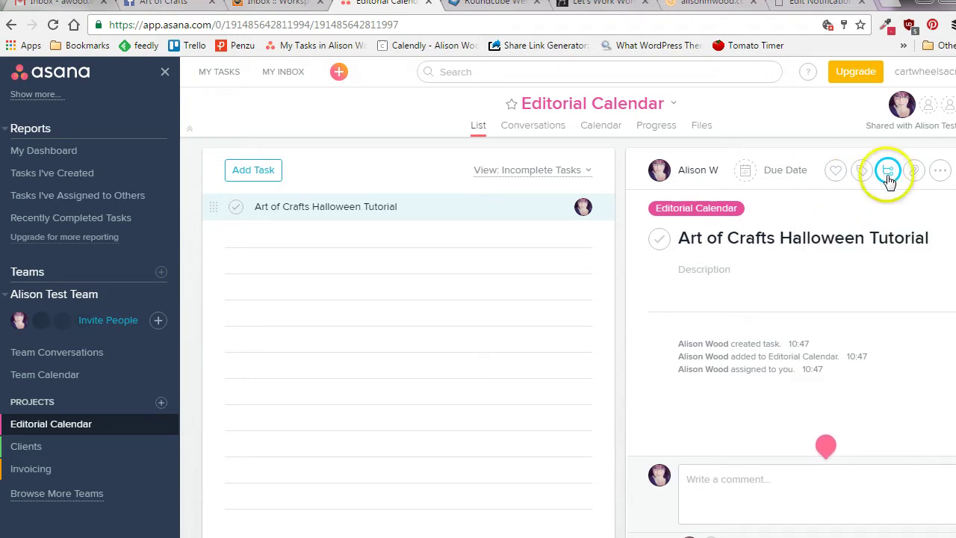
left_click(940, 172)
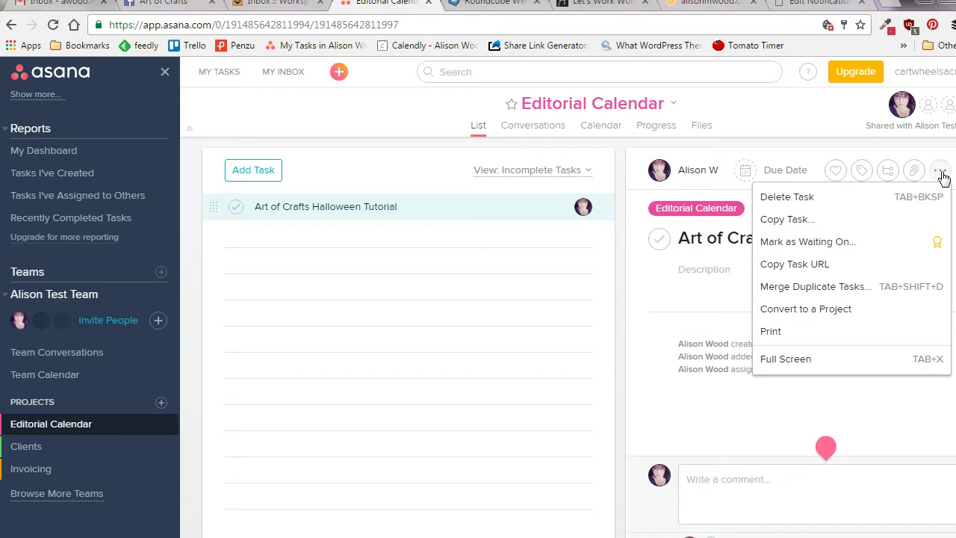
left_click(779, 172)
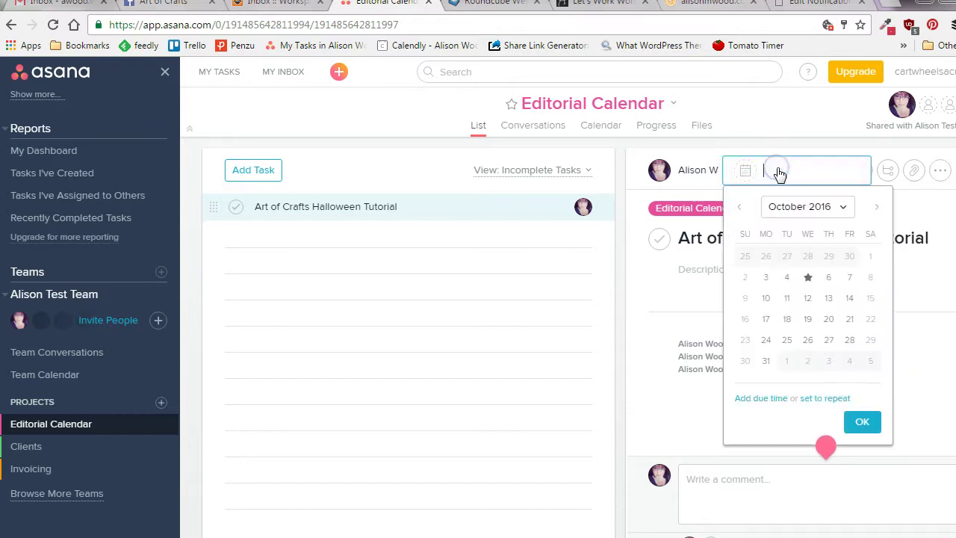
left_click(790, 302)
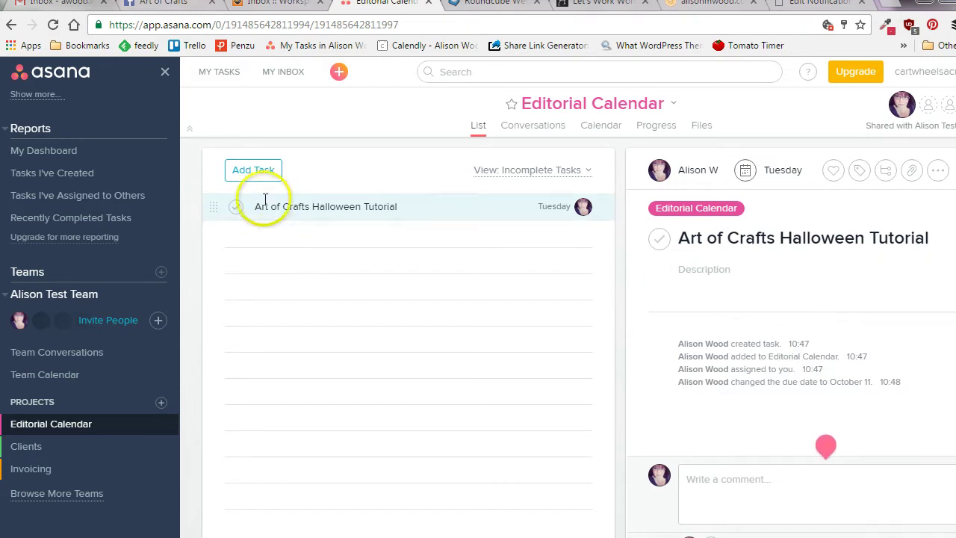
Add a task named PH How to Litter Train Your Bunny to the Editorial Calendar project
left_click(304, 239)
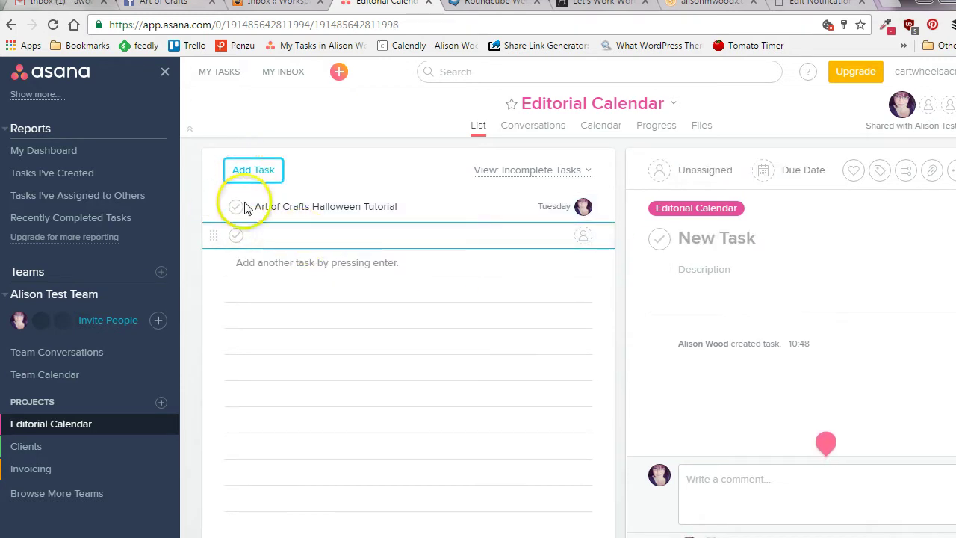
type("PH ")
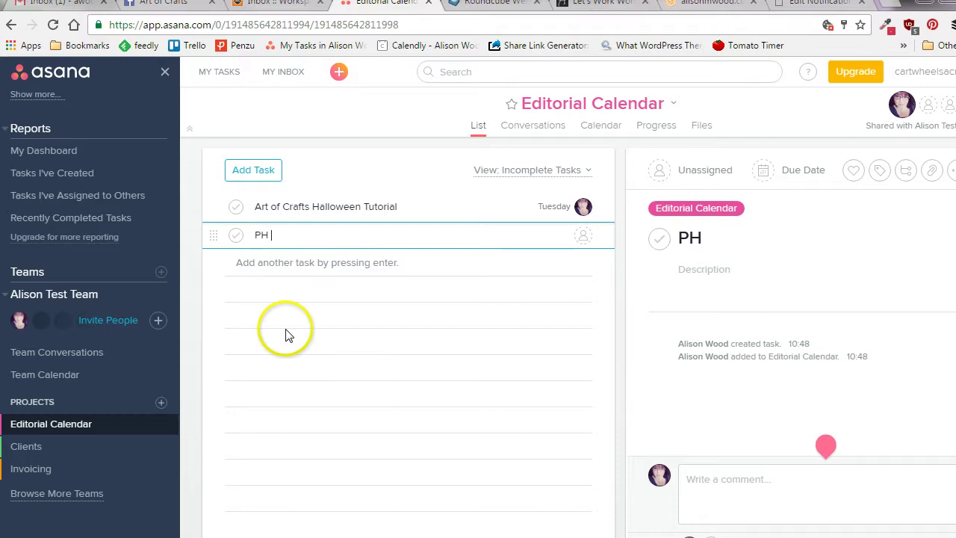
type("How to ")
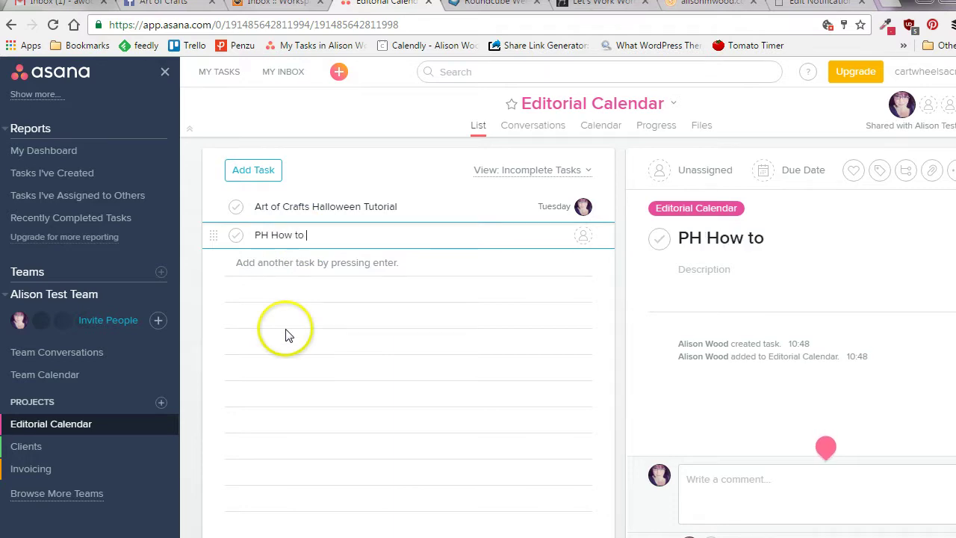
type("Litter Train ")
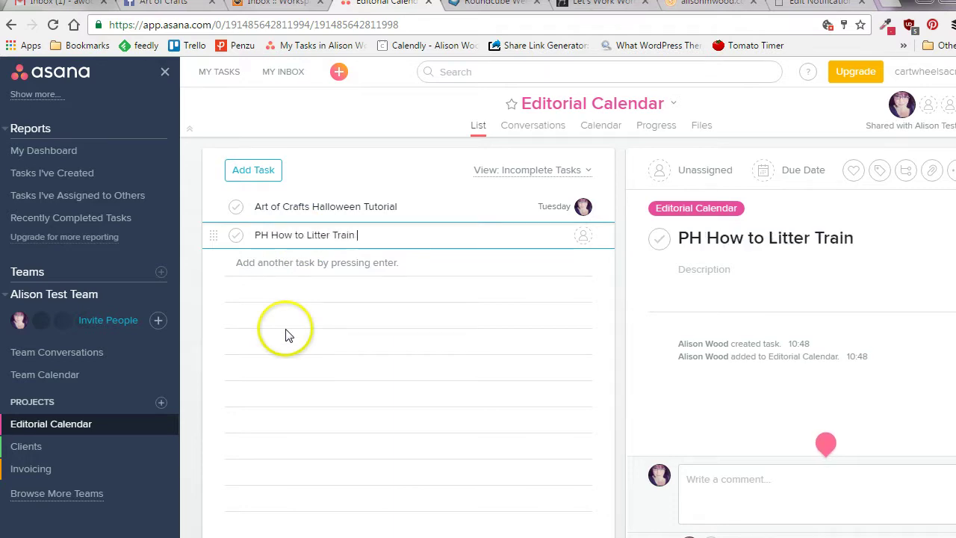
type("Your Bunny")
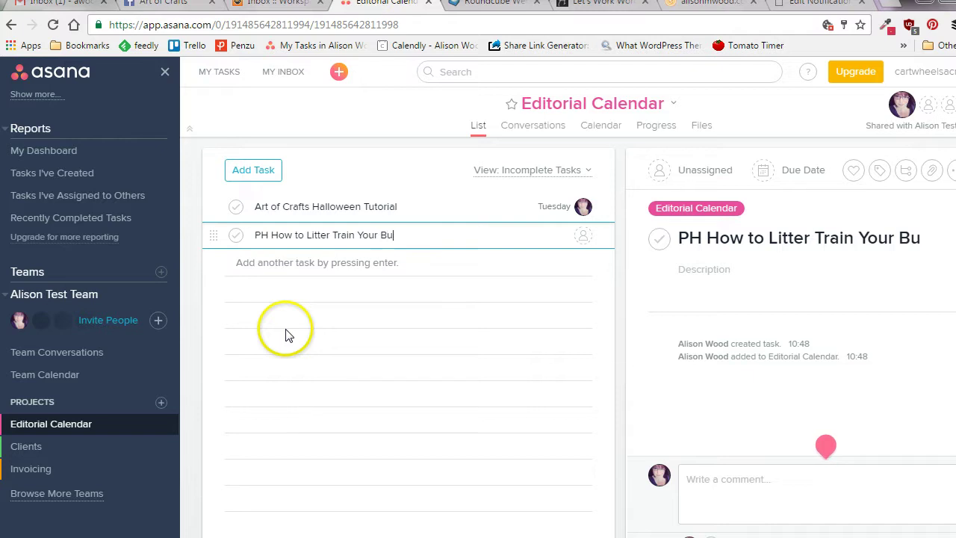
Assign the PH How to Litter Train Your Bunny task to yourself and set its due date to October 17, 2016
left_click(581, 239)
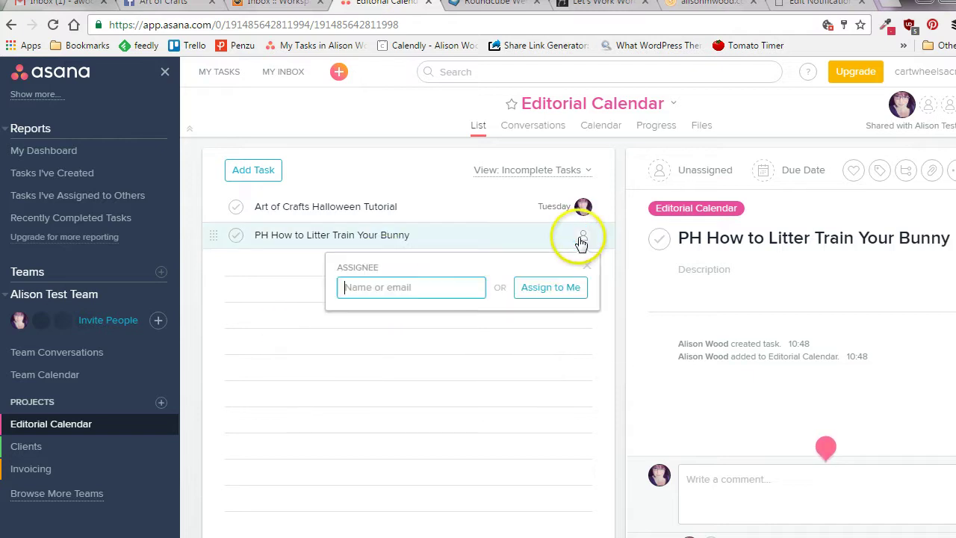
left_click(567, 291)
left_click(785, 172)
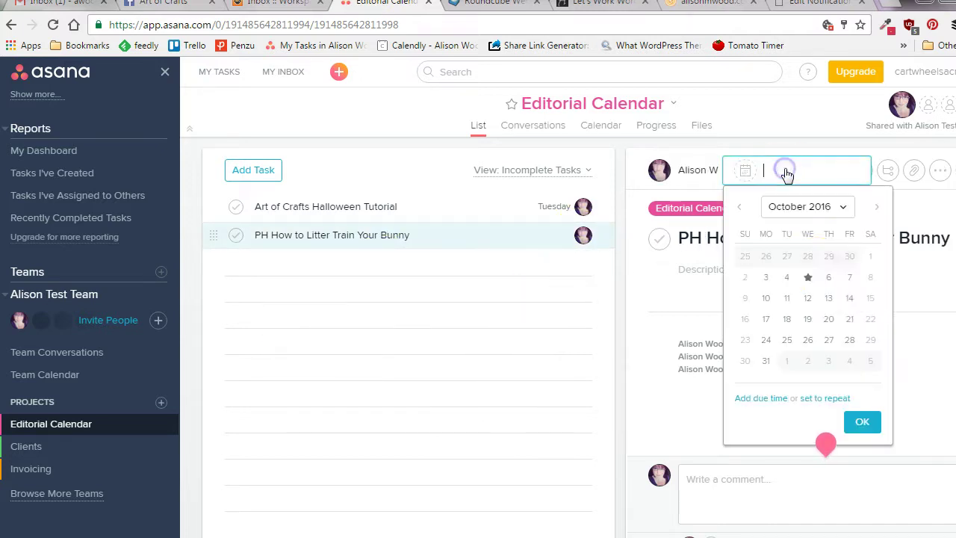
left_click(765, 319)
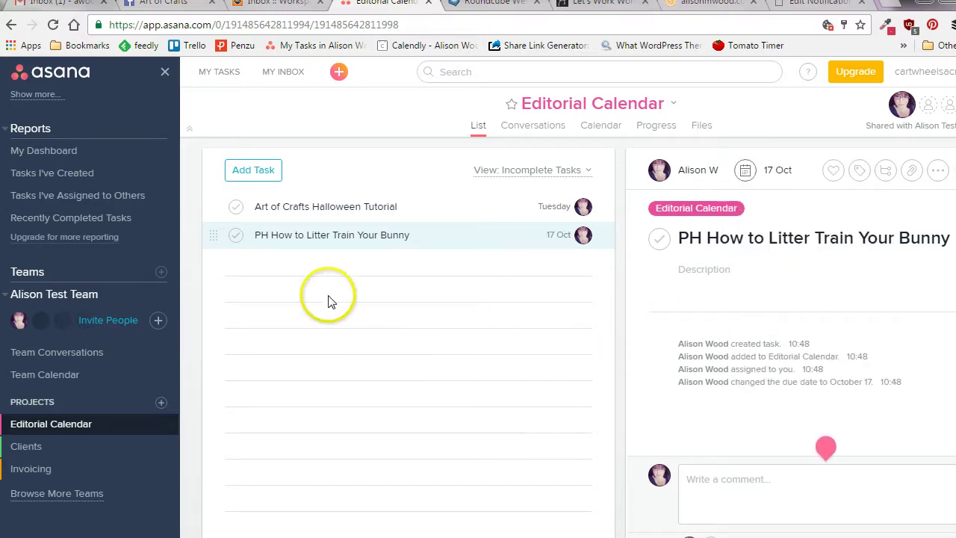
Add a task named AMW 10 Tips for building Your List to the Editorial Calendar project
left_click(257, 263)
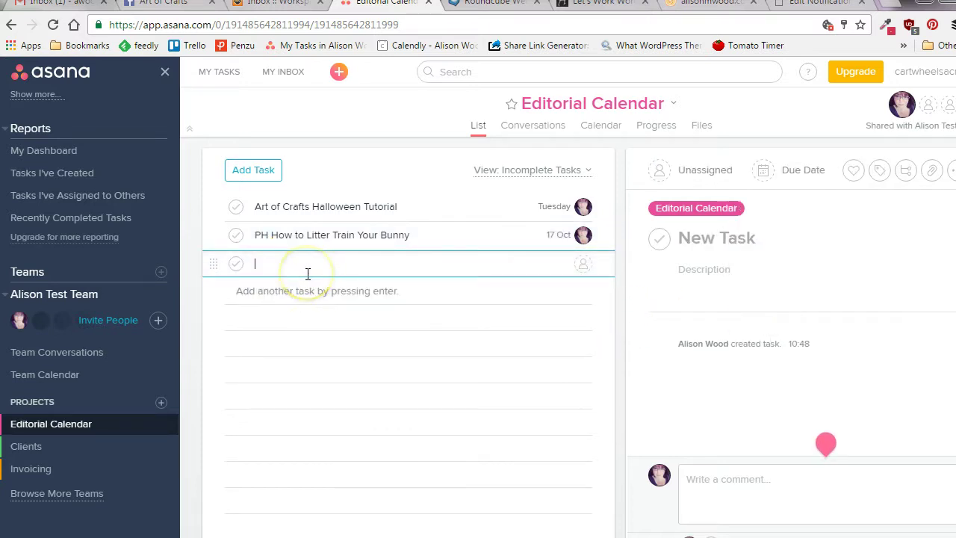
type("AMW")
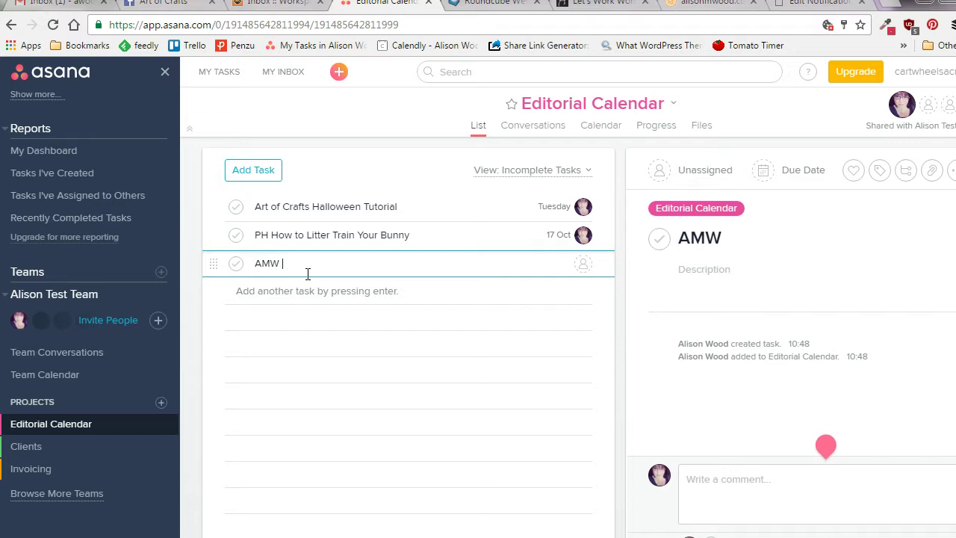
type("0")
key("BackSpace")
type("10 Tips for b")
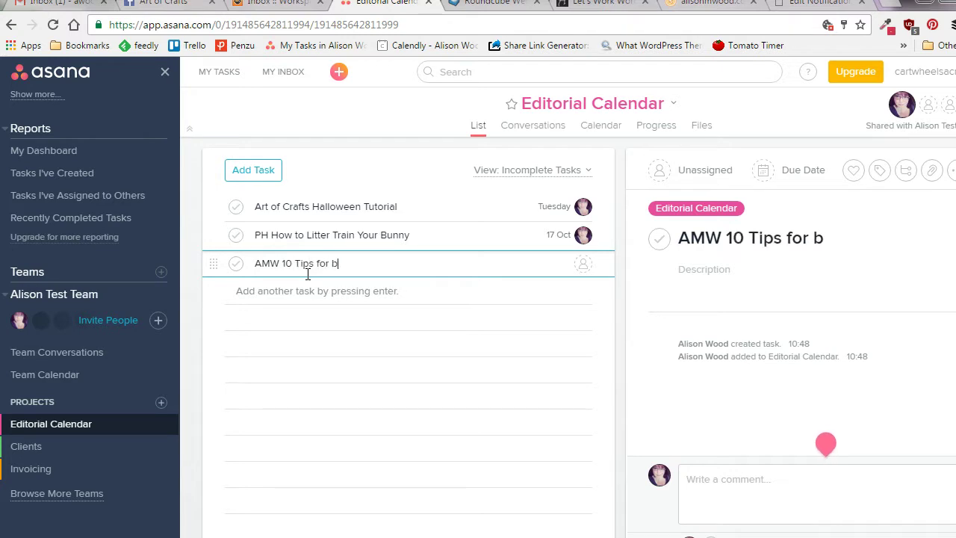
type("uilding Your List")
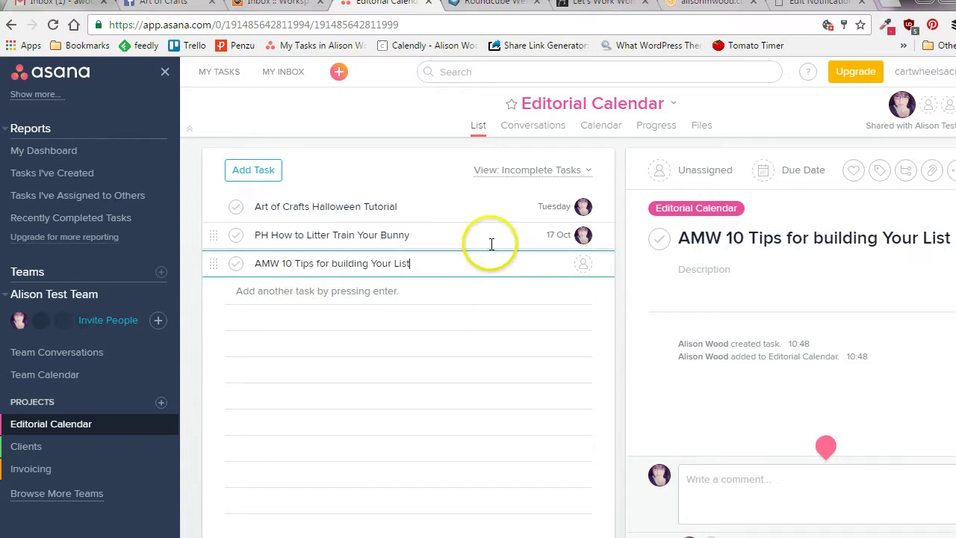
Assign the AMW 10 Tips for building Your List task to yourself and set its due date to October 25, 2016
left_click(583, 264)
left_click(577, 317)
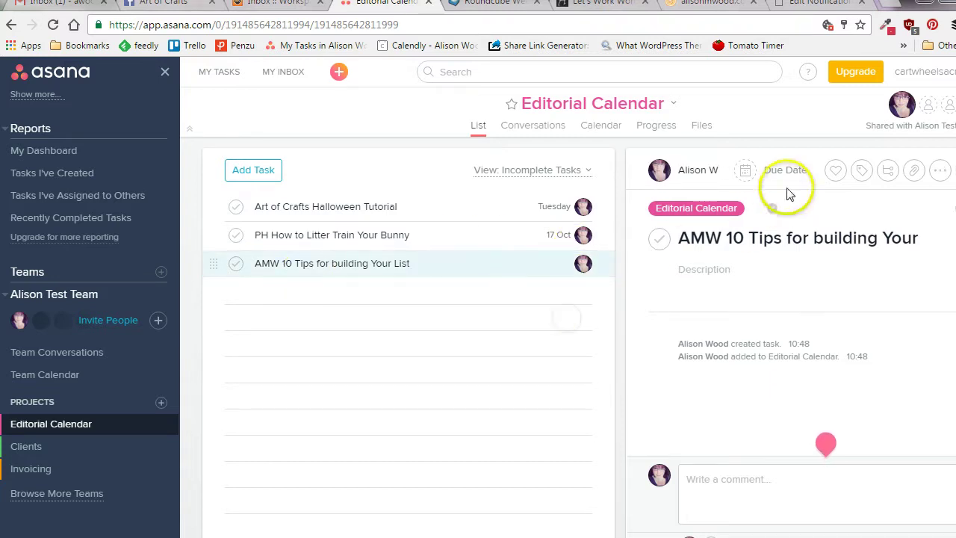
left_click(791, 175)
left_click(785, 341)
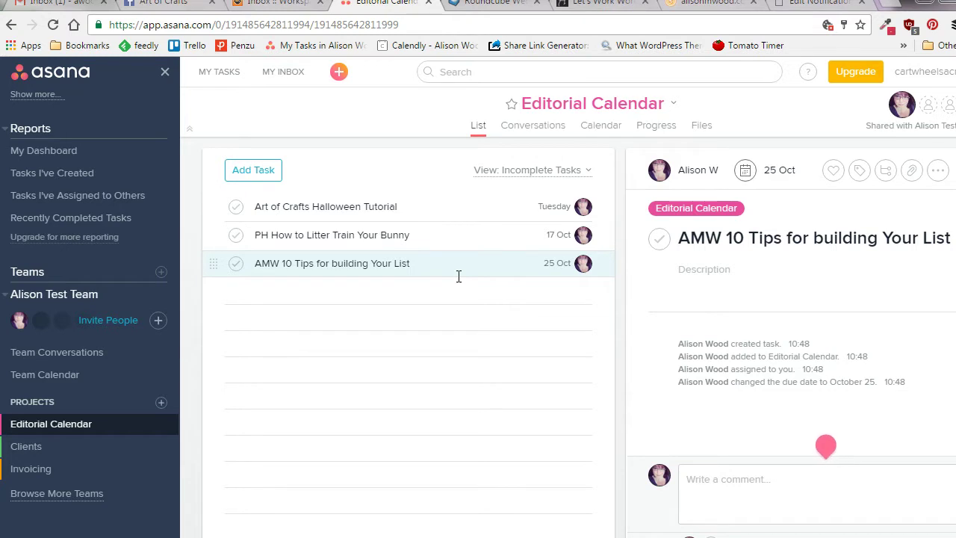
Add a task named Art of Crafts Pre Christmas Sale to the Editorial Calendar project
left_click(283, 290)
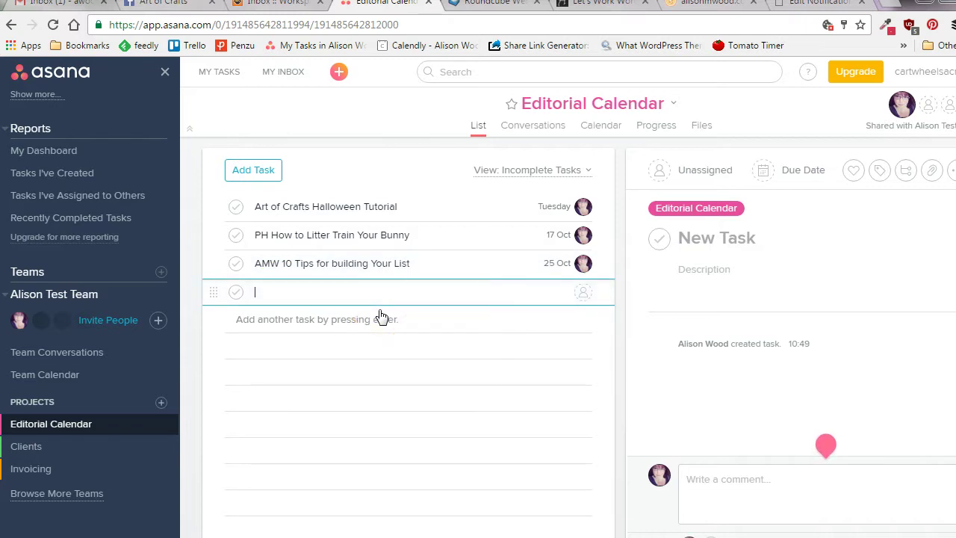
type("Art if Crafts")
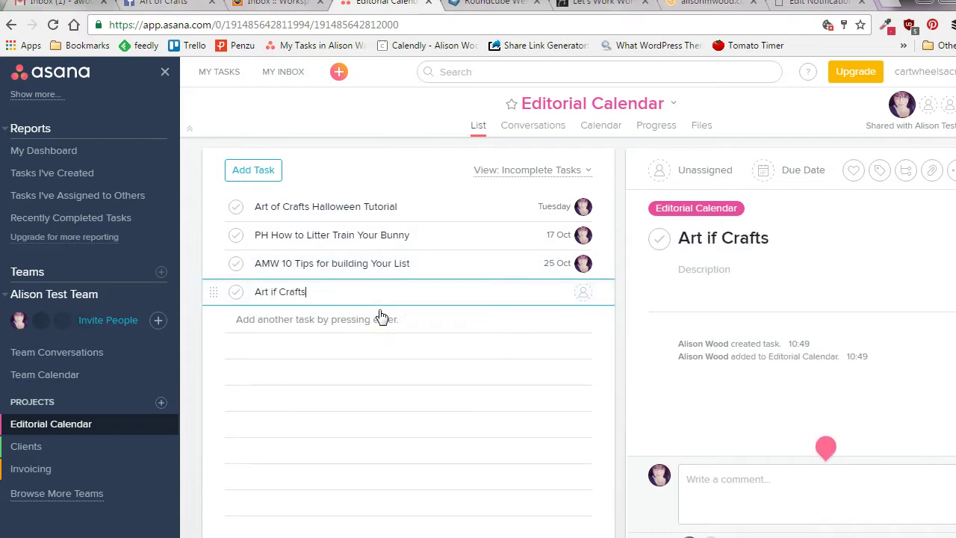
key("BackSpace")
key("BackSpace")
key("BackSpace")
key("BackSpace")
key("BackSpace")
key("BackSpace")
key("BackSpace")
key("BackSpace")
key("BackSpace")
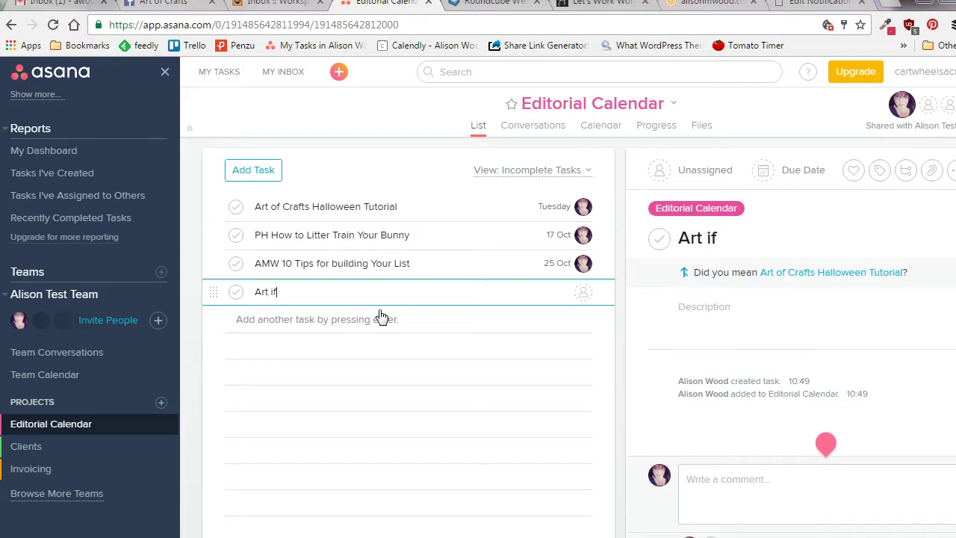
type("if Crafts")
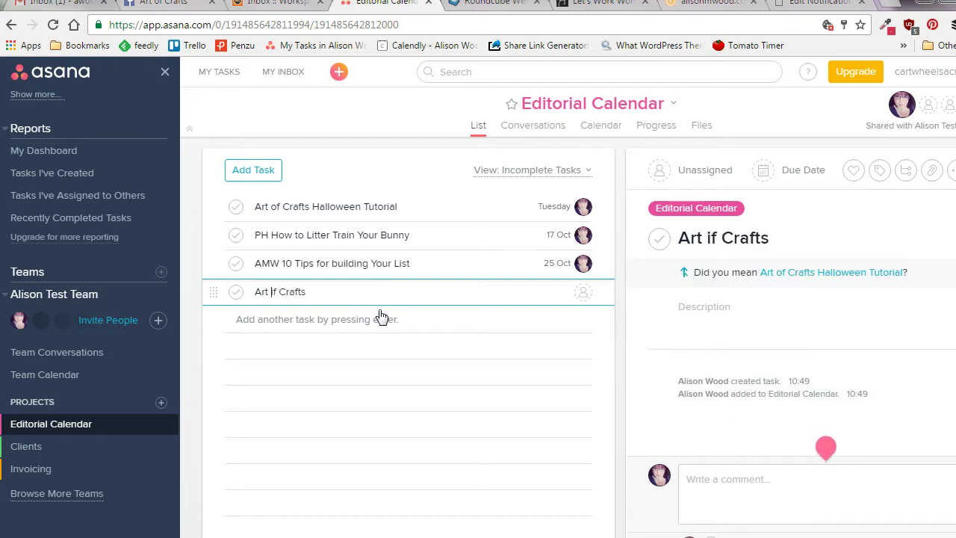
key("BackSpace")
type("o")
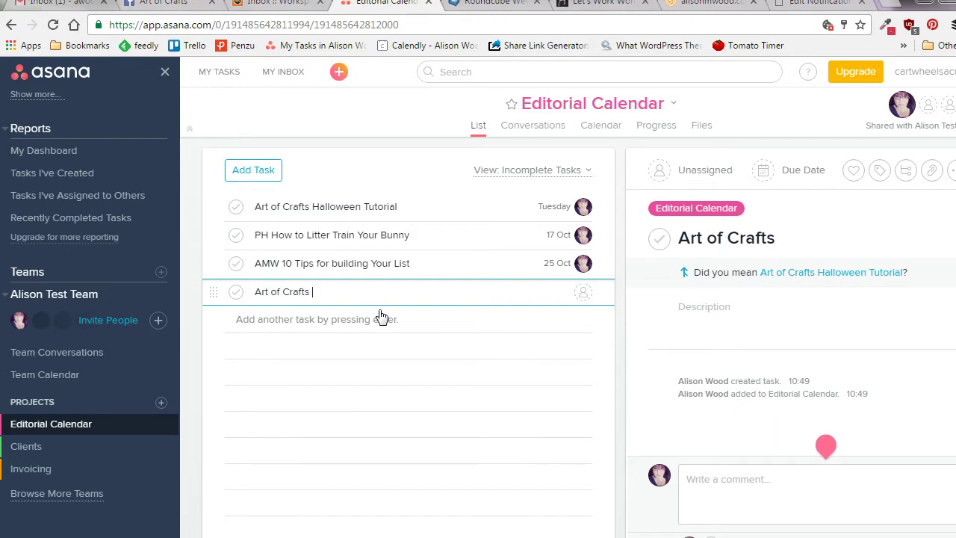
type(" Ch")
key("BackSpace")
key("BackSpace")
type("Pre Christmas")
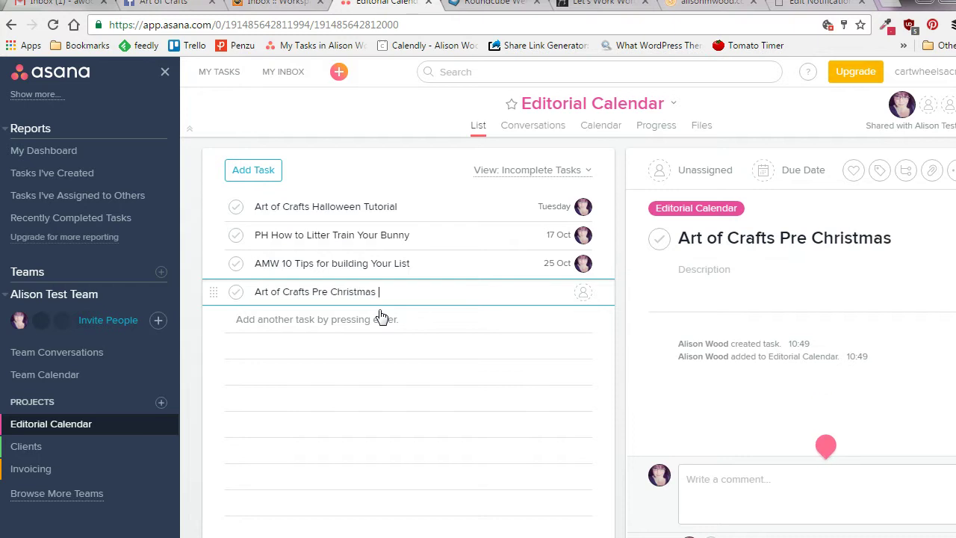
type(" Sale")
Assign the Art of Crafts Pre Christmas Sale task to yourself and set its due date to December 1, 2016
left_click(583, 294)
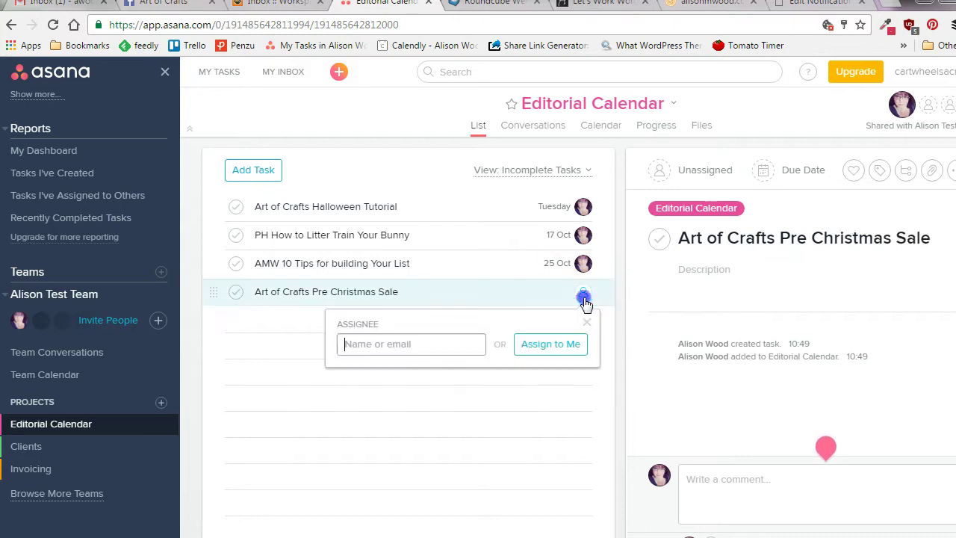
left_click(543, 346)
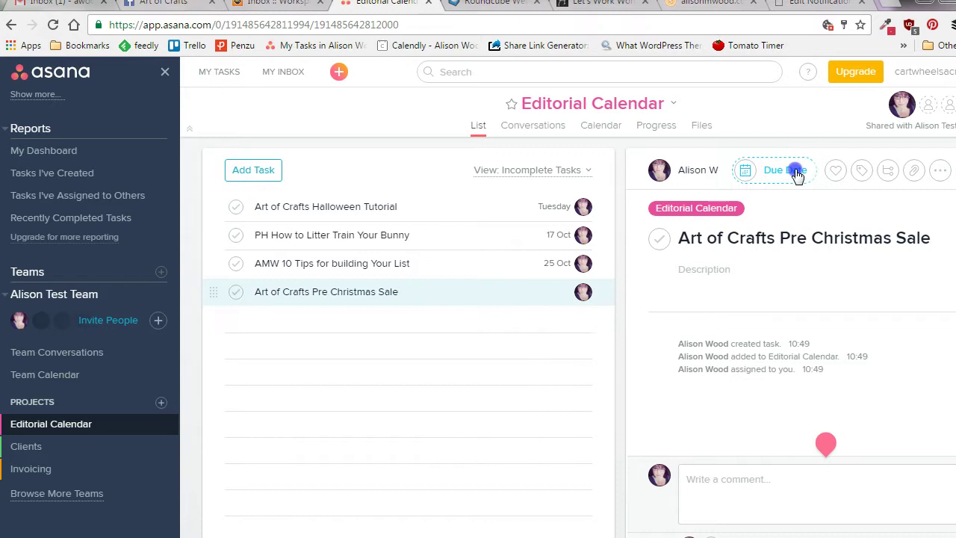
left_click(796, 171)
left_click(833, 212)
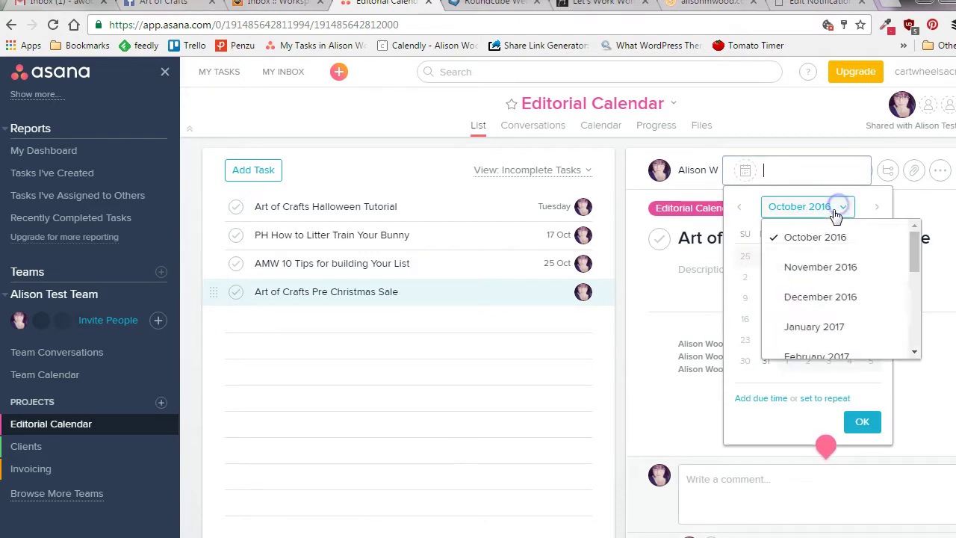
left_click(802, 297)
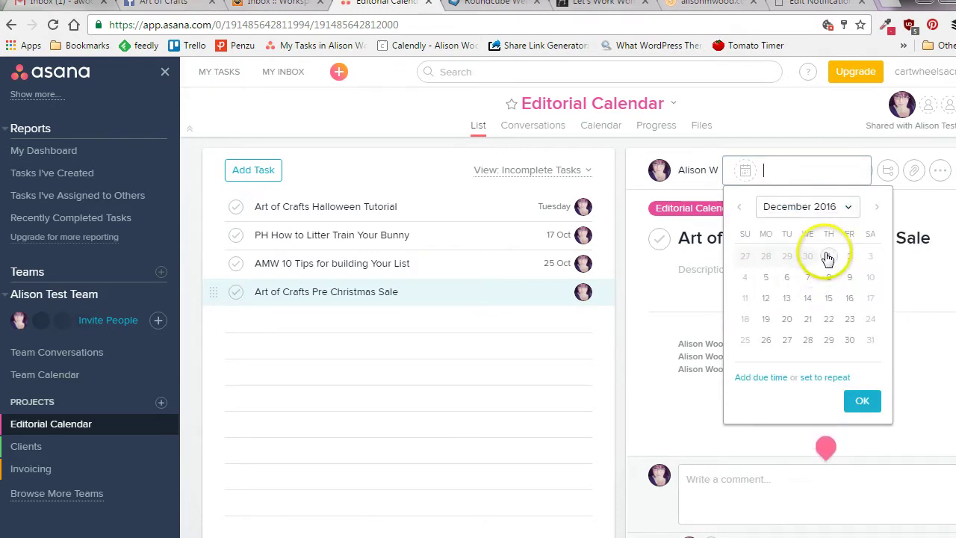
left_click(828, 256)
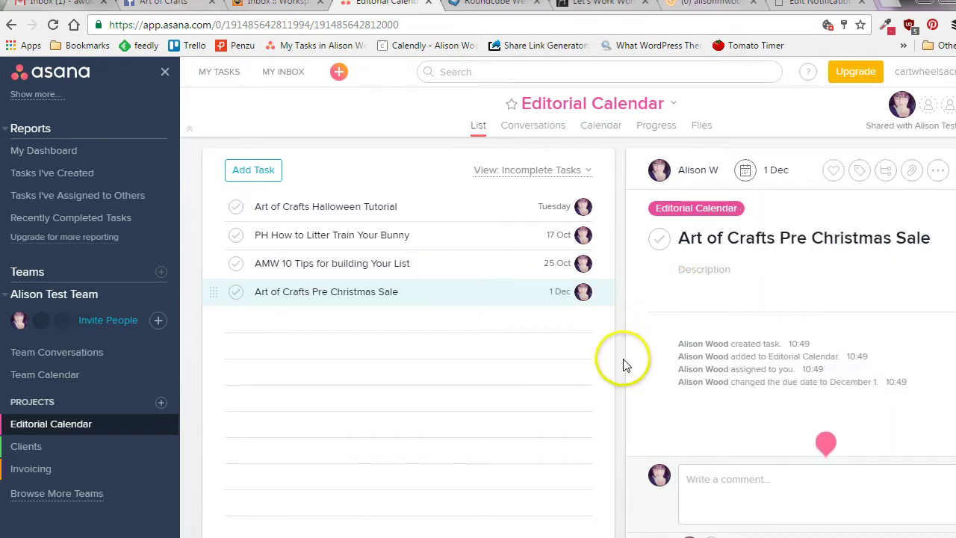
Add a task named PH Thansgiving Offer to the Editorial Calendar project
left_click(292, 323)
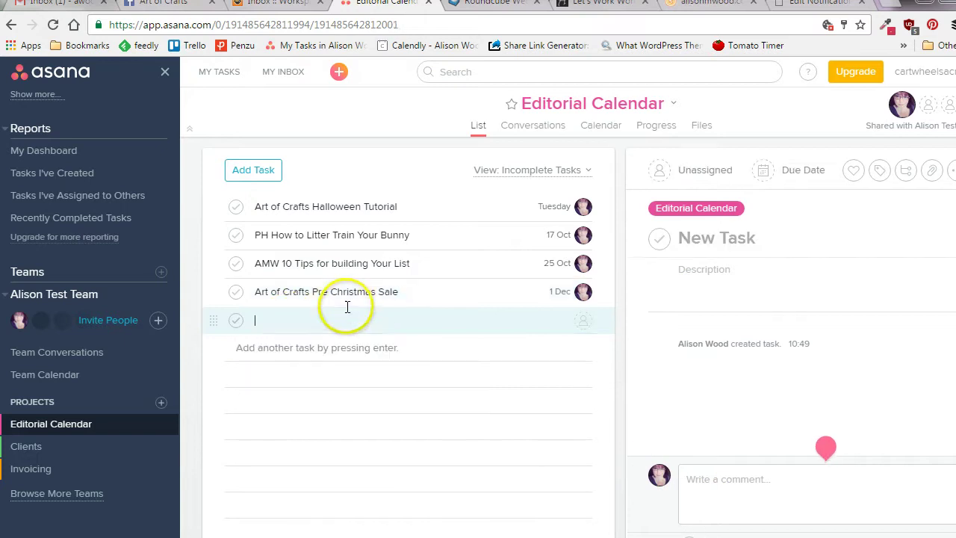
type("PH ")
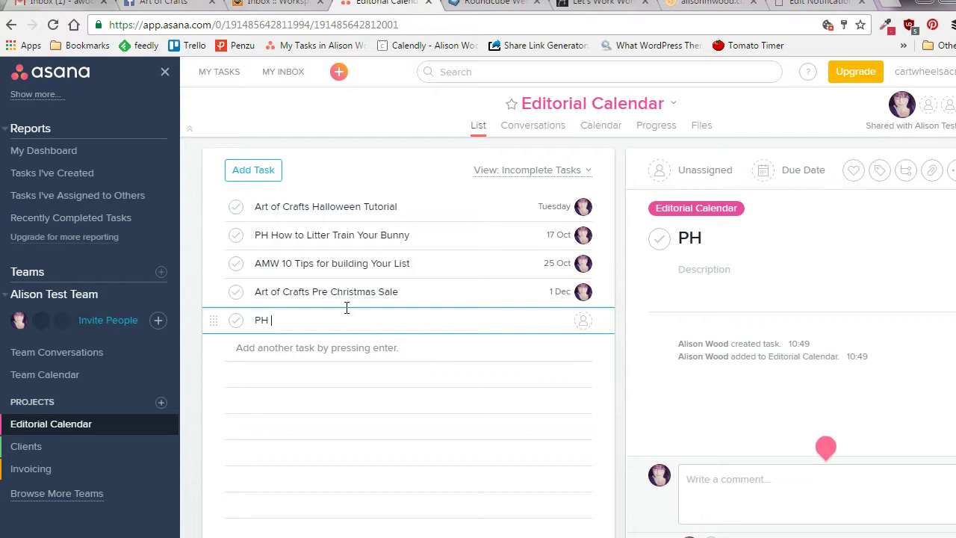
type("Than")
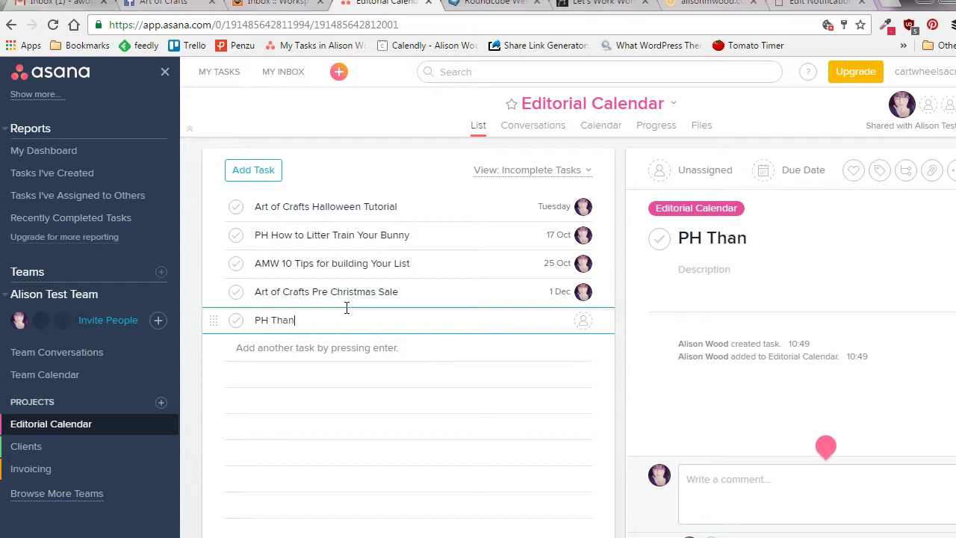
type("sgi")
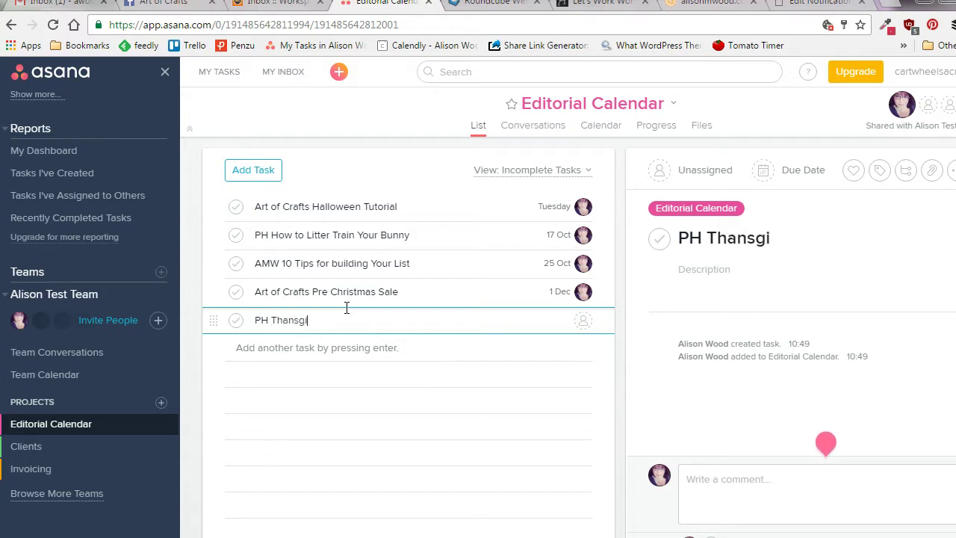
type("ving Offer")
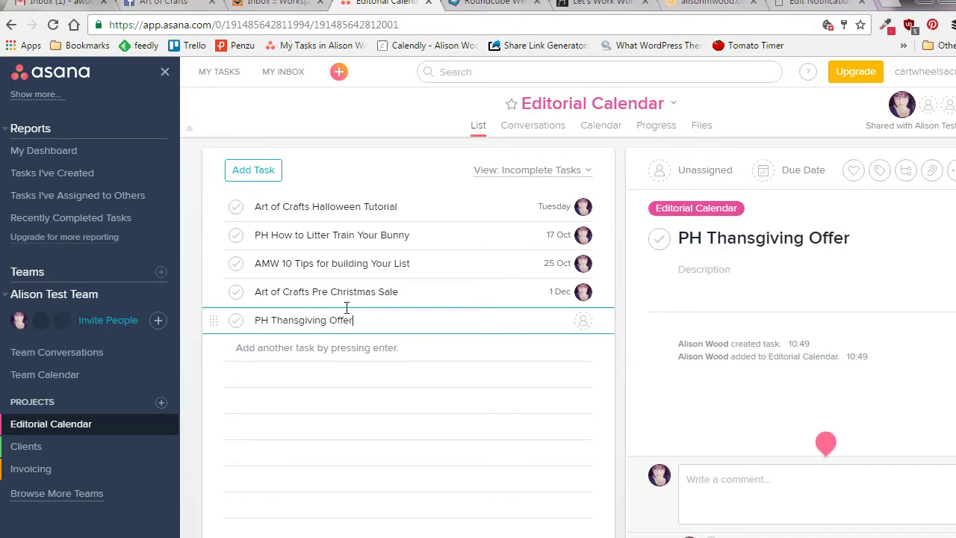
Assign the PH Thansgiving Offer task to yourself and set its due date to November 10, 2016
left_click(582, 321)
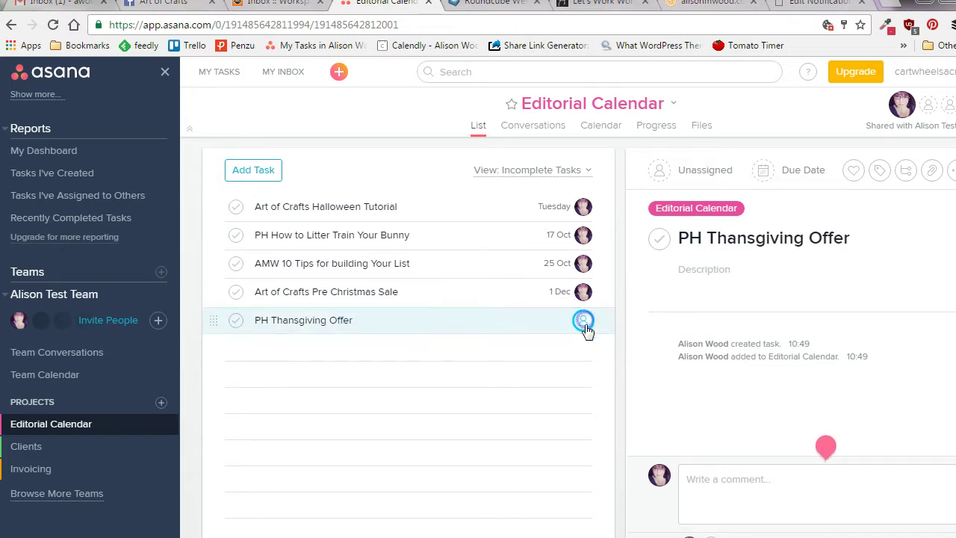
left_click(562, 375)
left_click(788, 174)
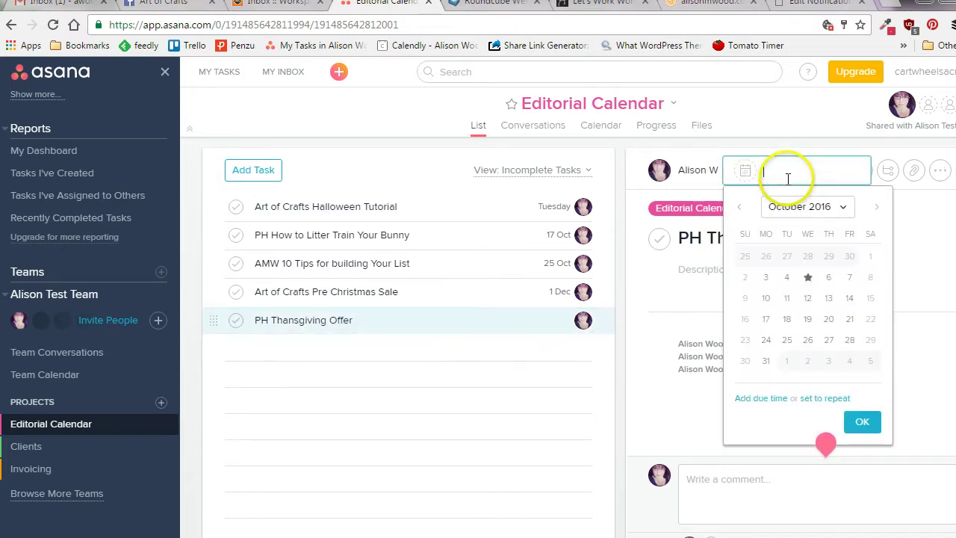
left_click(843, 206)
left_click(812, 267)
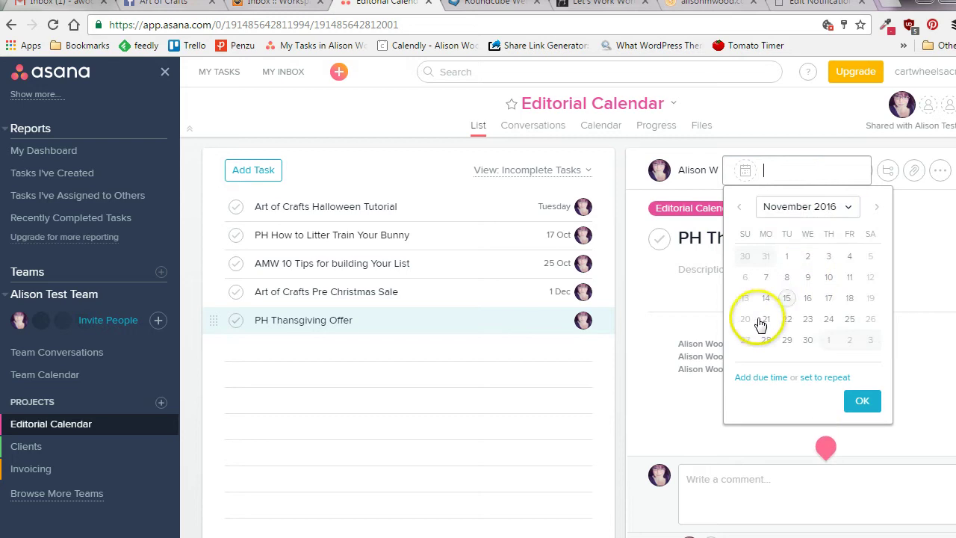
left_click(828, 277)
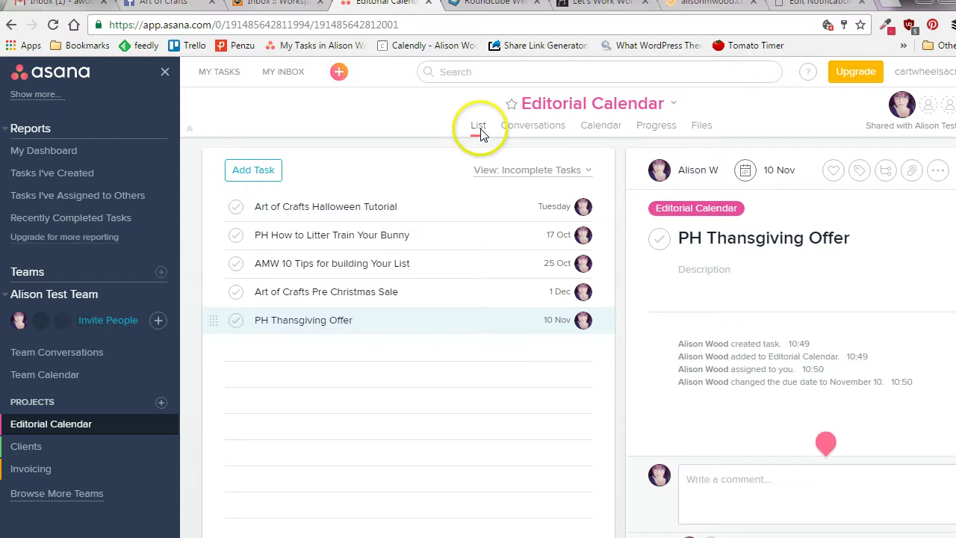
Show the Editorial Calendar project's tasks laid out by due date in the calendar view
left_click(602, 130)
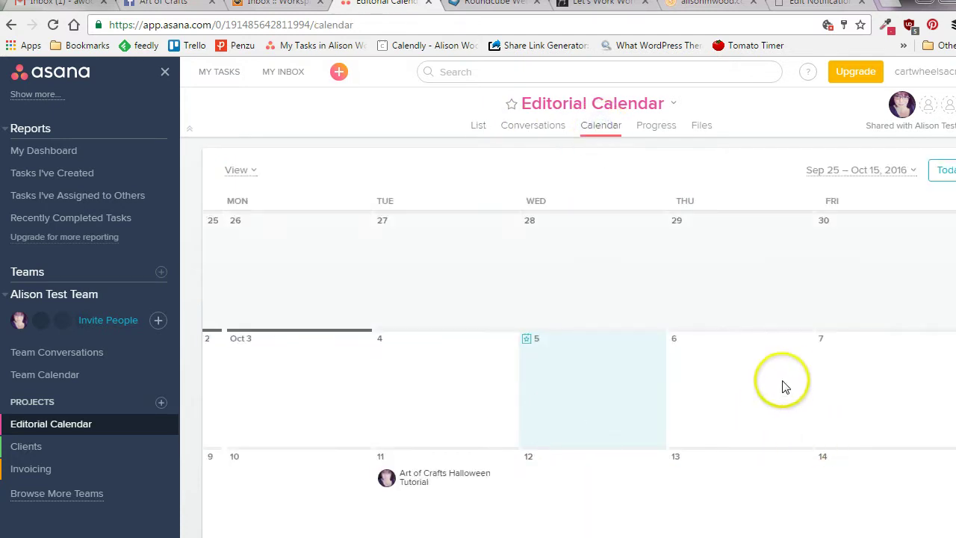
Review the Editorial Calendar's scheduled tasks in the calendar from October through mid-December 2016
scroll(785, 379, "down", 2)
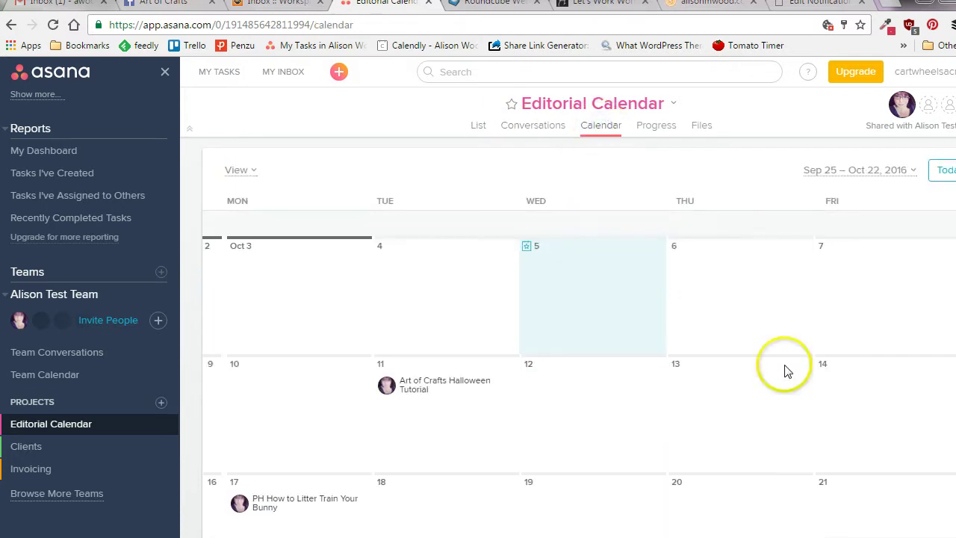
scroll(787, 373, "down", 2)
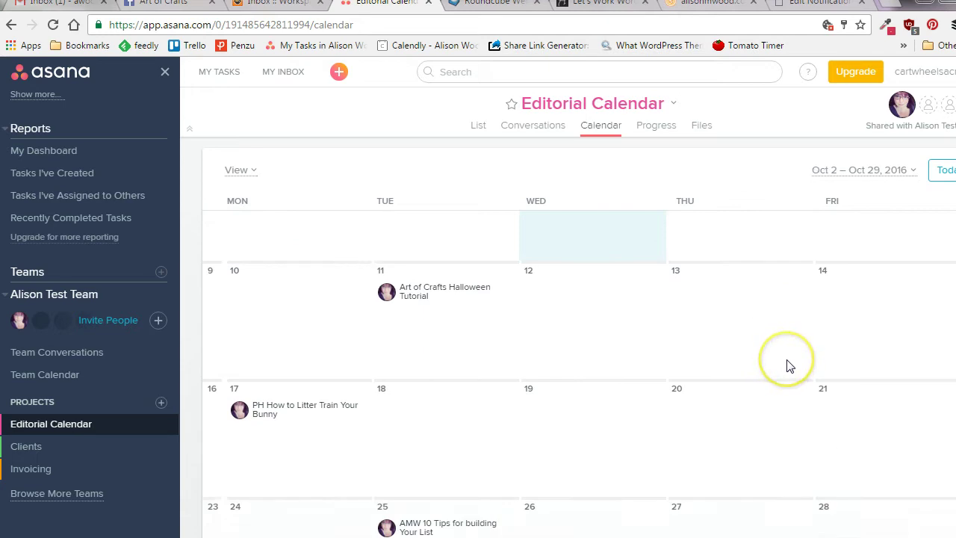
scroll(786, 364, "down", 3)
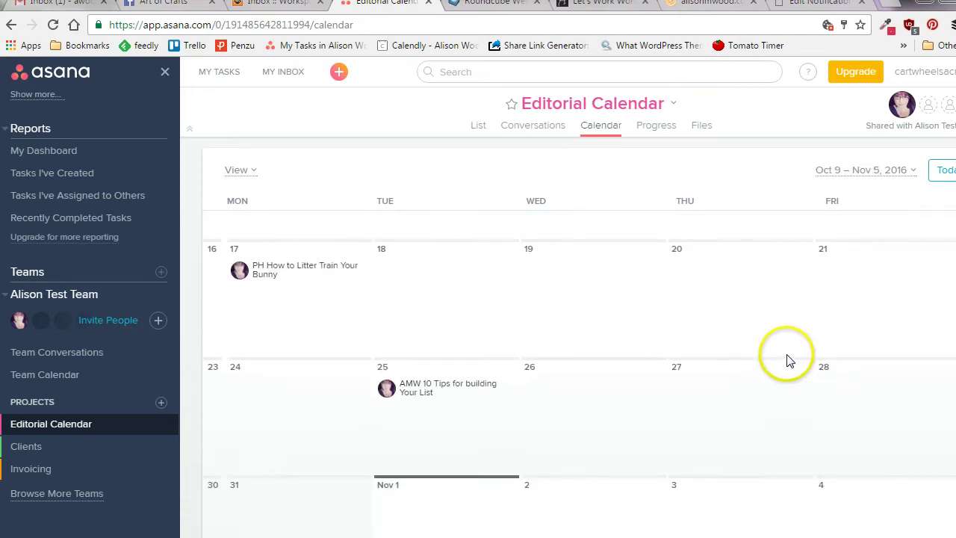
scroll(786, 358, "down", 4)
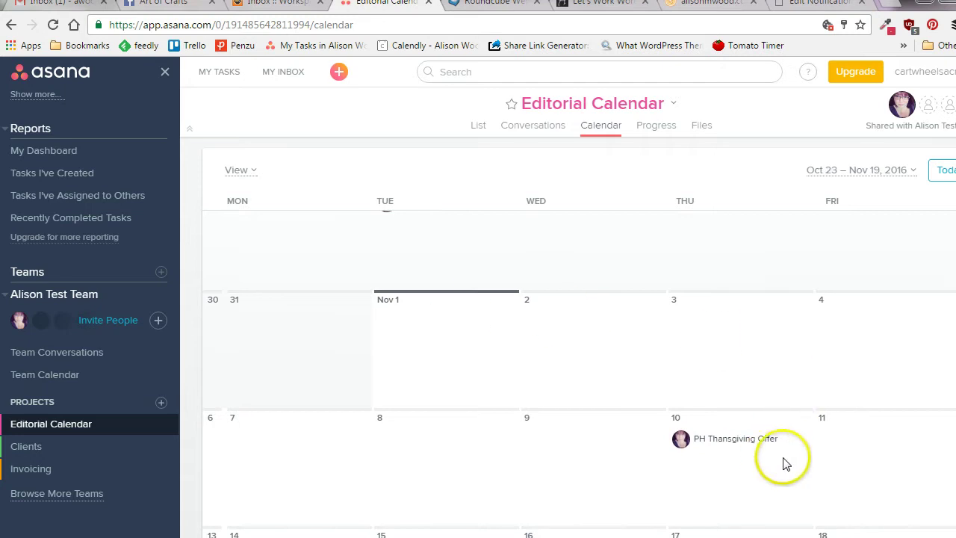
scroll(892, 467, "down", 2)
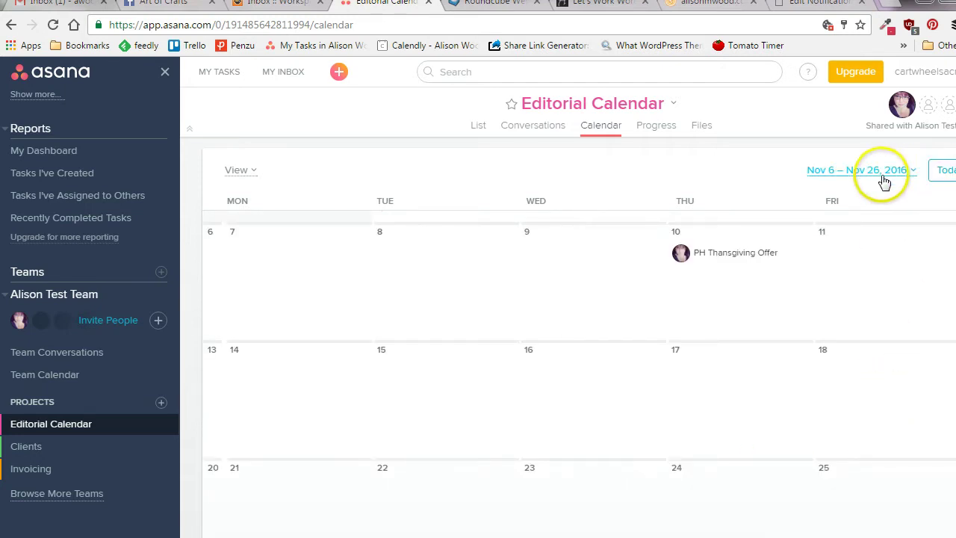
left_click(911, 172)
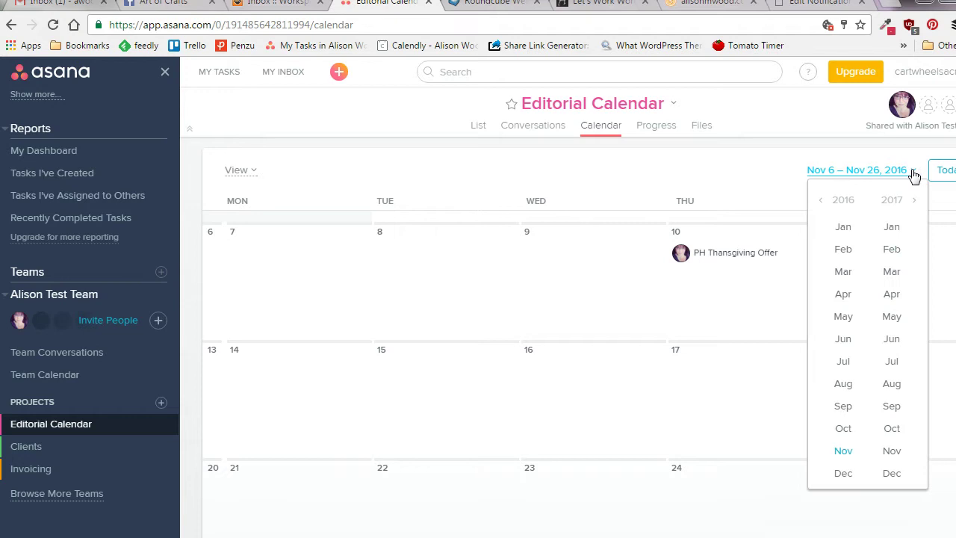
left_click(914, 172)
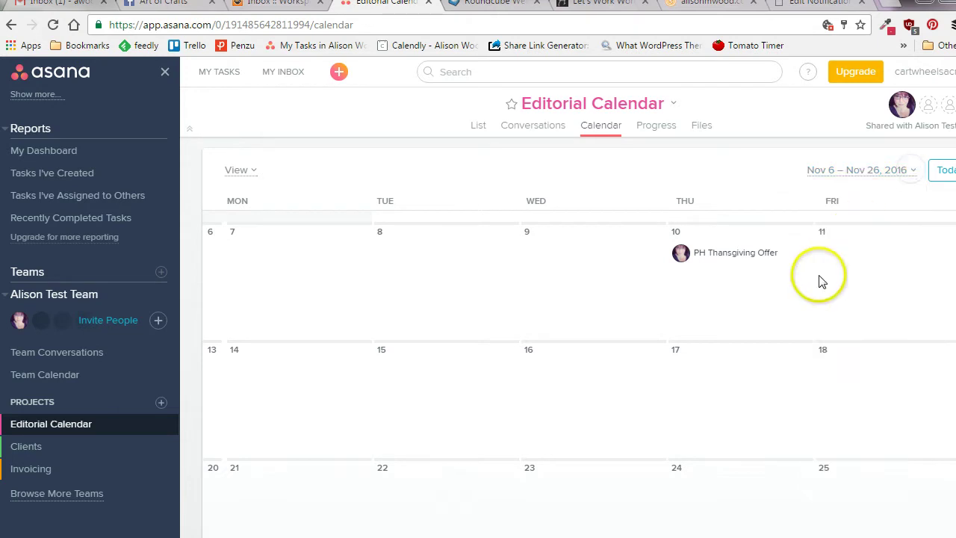
scroll(796, 296, "down", 3)
scroll(896, 341, "down", 2)
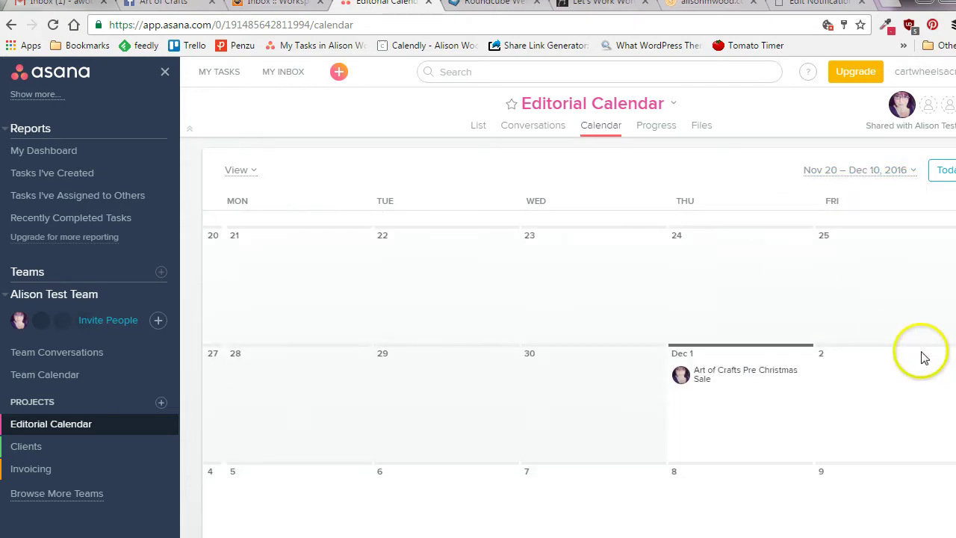
scroll(916, 357, "down", 2)
scroll(916, 357, "down", 4)
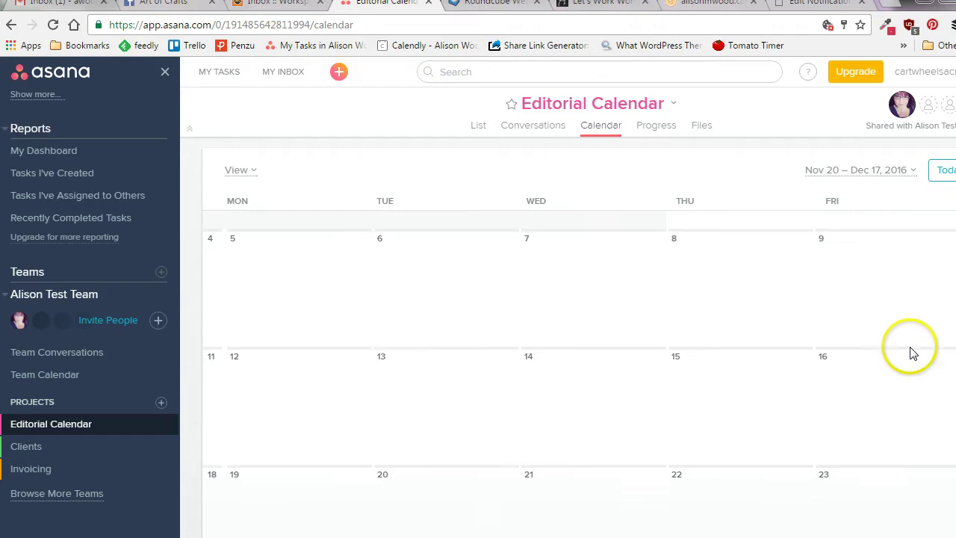
scroll(770, 438, "up", 6)
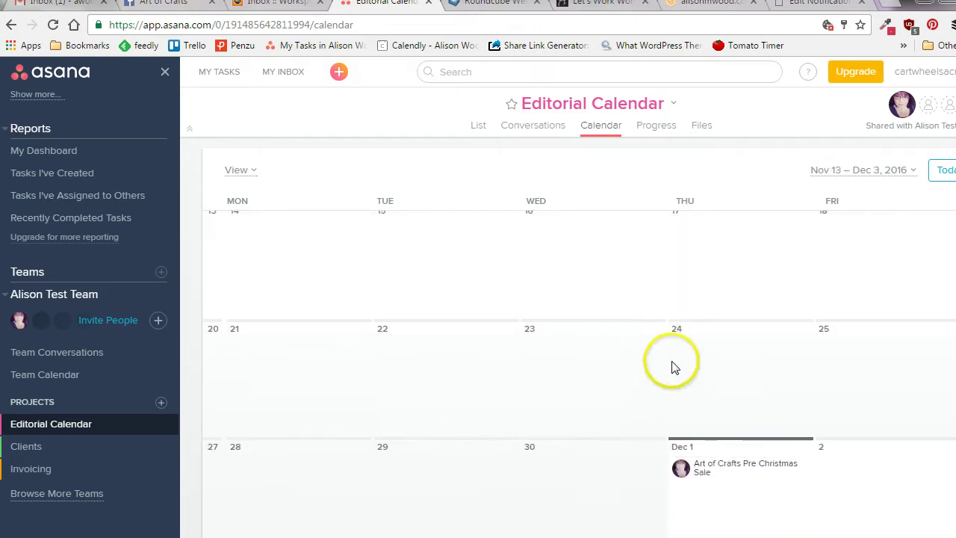
scroll(658, 321, "up", 4)
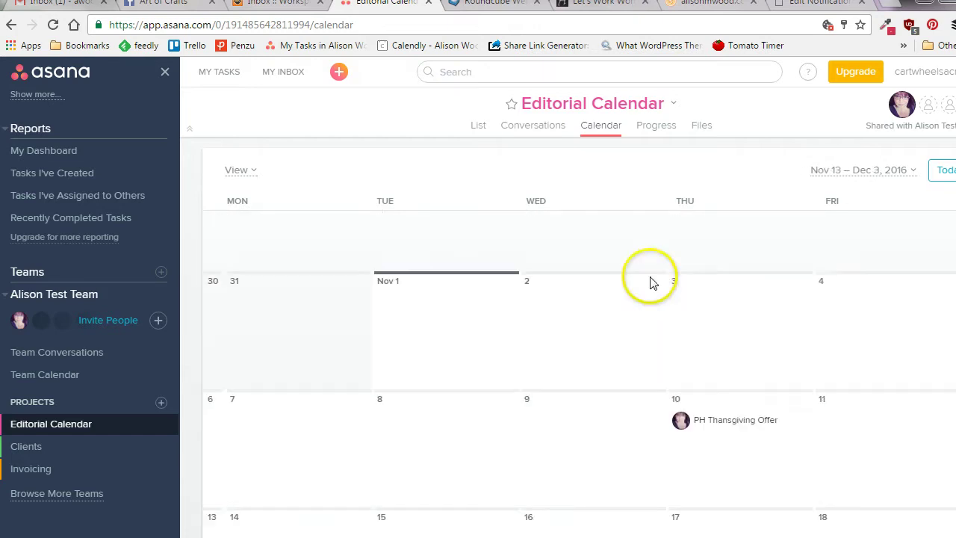
Return to the project's task list and set the Art of Crafts Pre Christmas Sale task's due date to December 7, 2016
left_click(478, 127)
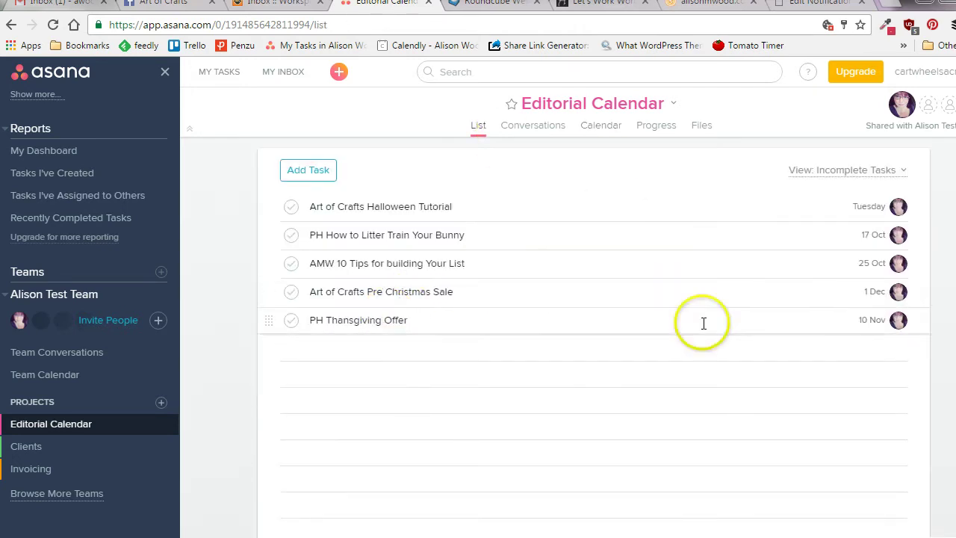
left_click(875, 291)
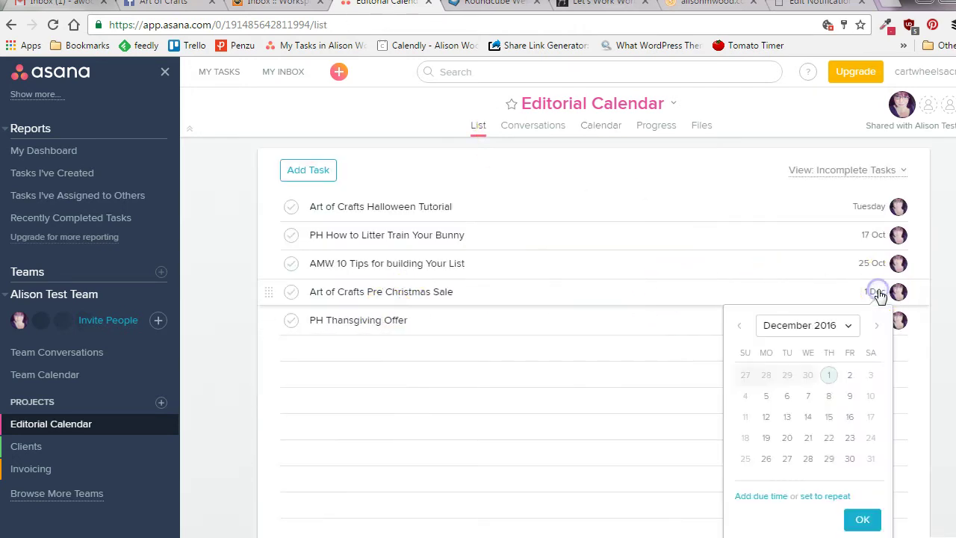
left_click(807, 395)
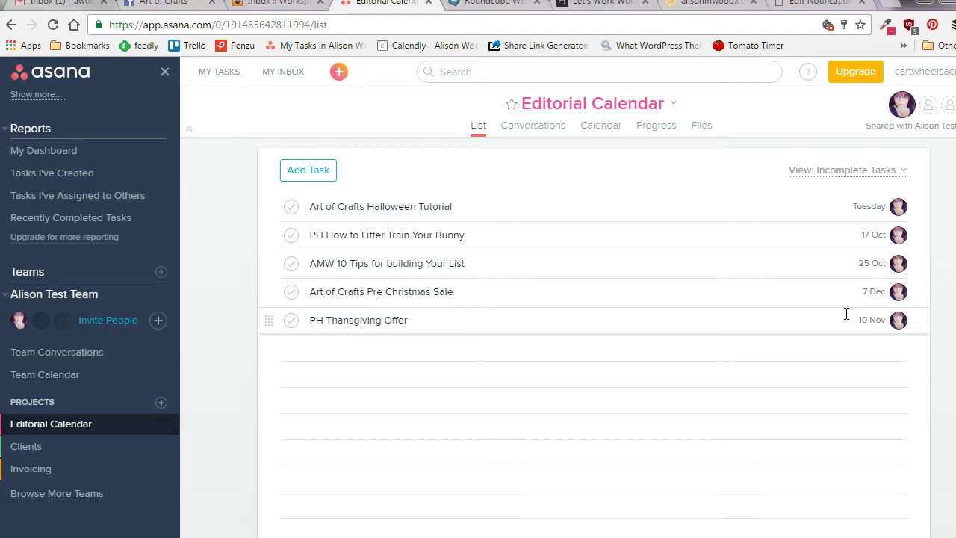
Add a task named PH Newsletter below the existing tasks in the Editorial Calendar project
left_click(314, 345)
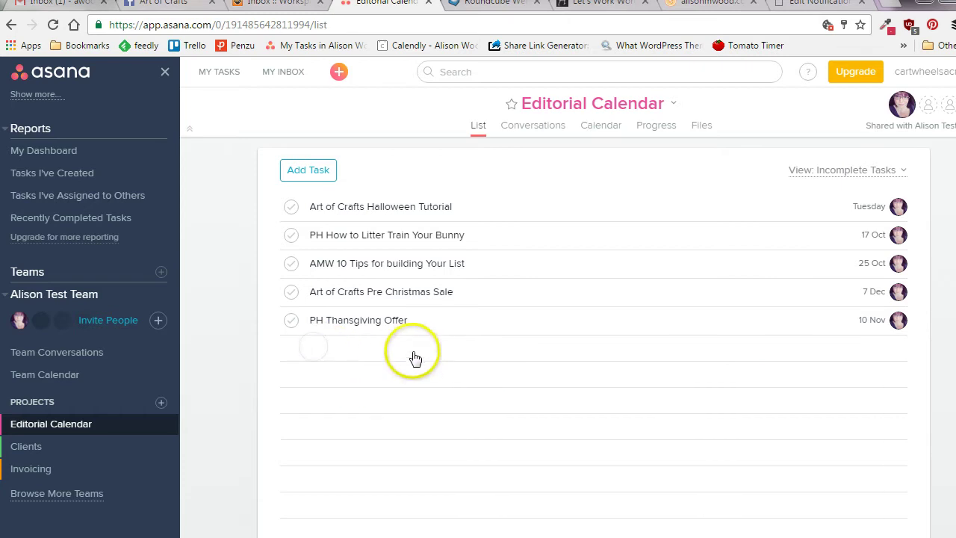
left_click(376, 337)
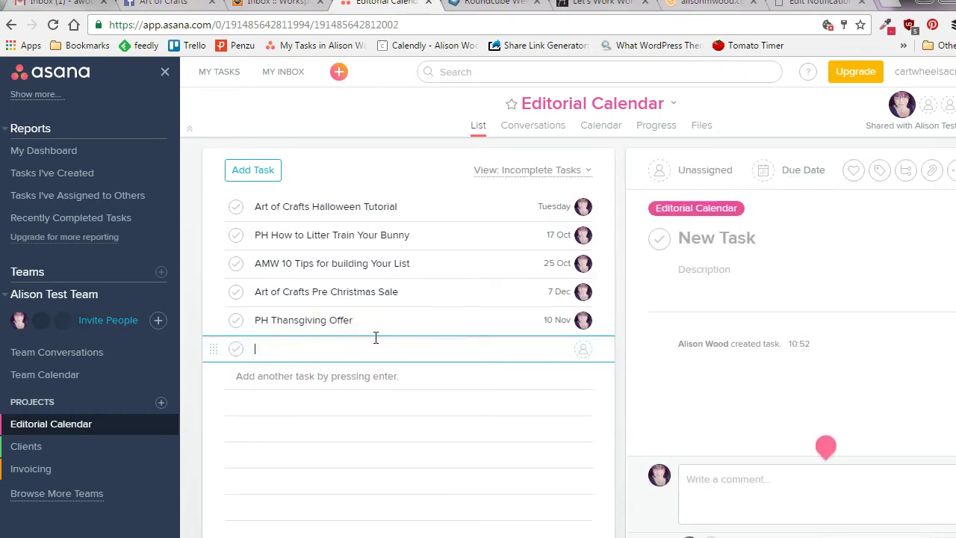
type("PH")
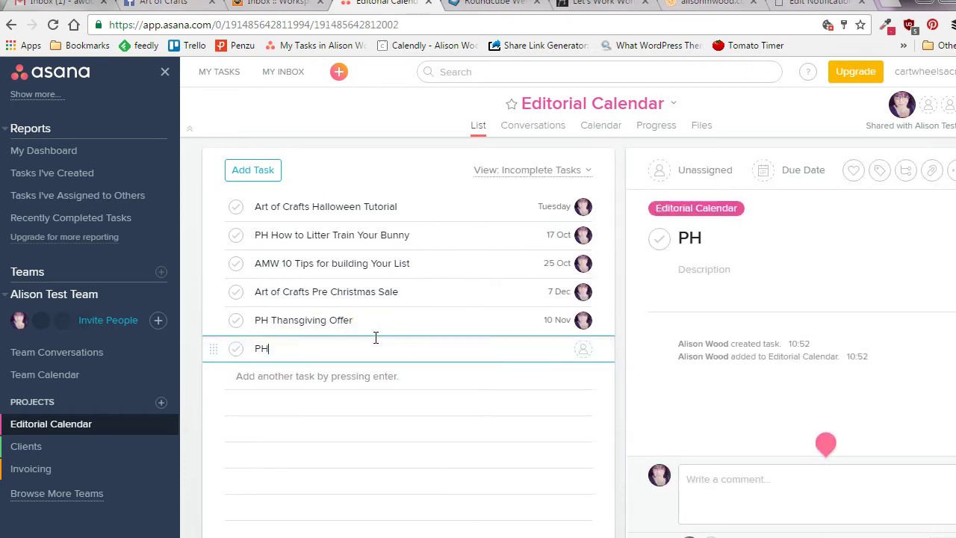
type(" NEwsletter")
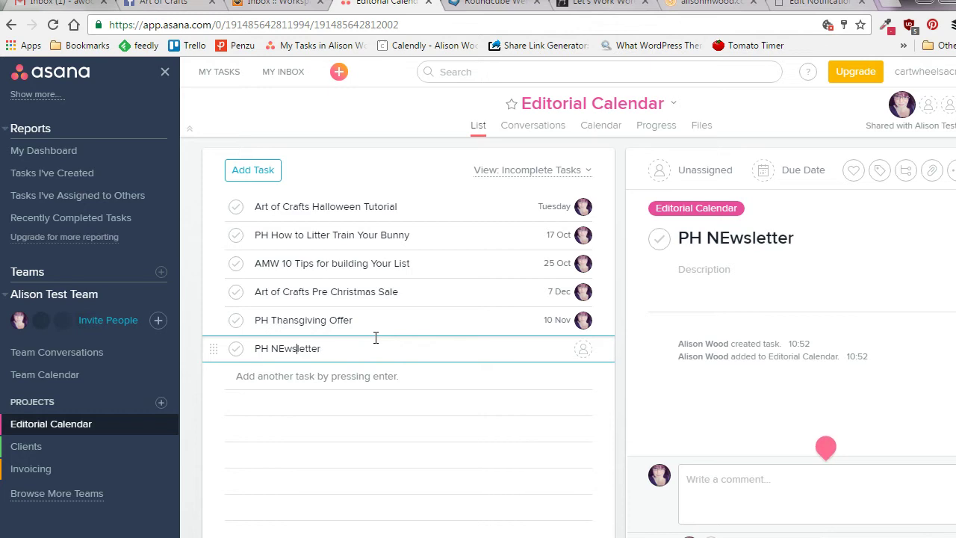
key("BackSpace")
type("e")
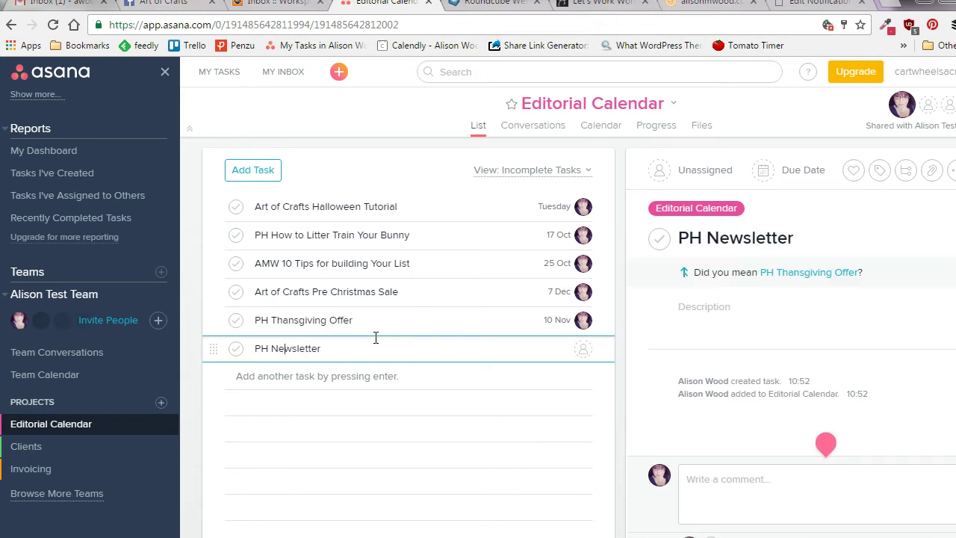
Assign the PH Newsletter task to yourself and set its due date to October 10, 2016
left_click(581, 353)
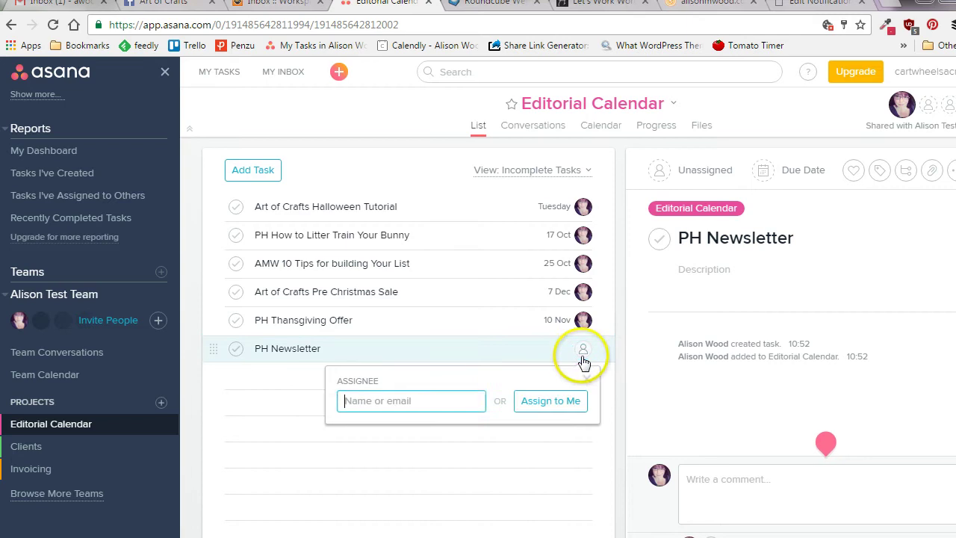
left_click(550, 401)
left_click(794, 171)
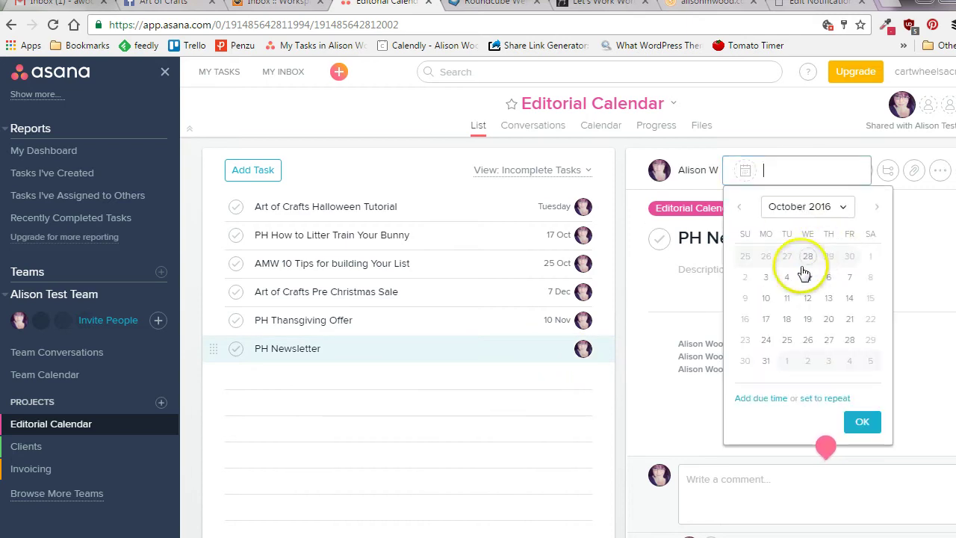
left_click(769, 301)
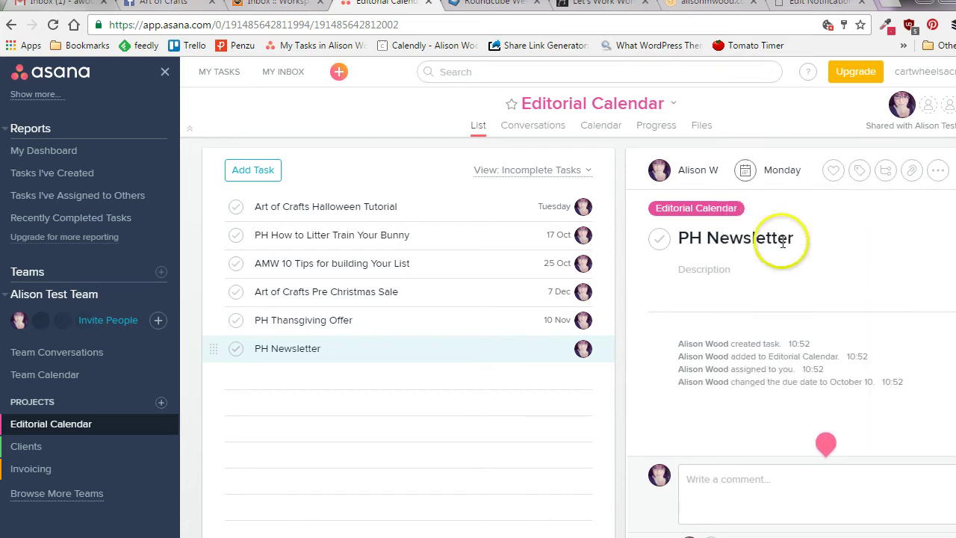
Set the PH Newsletter task to repeat weekly, every 2 weeks on Monday
left_click(784, 172)
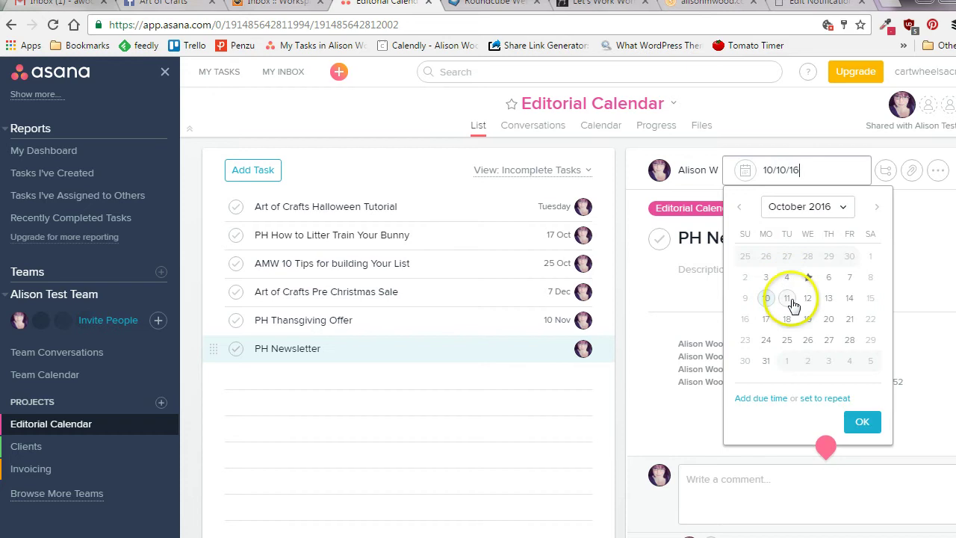
left_click(829, 400)
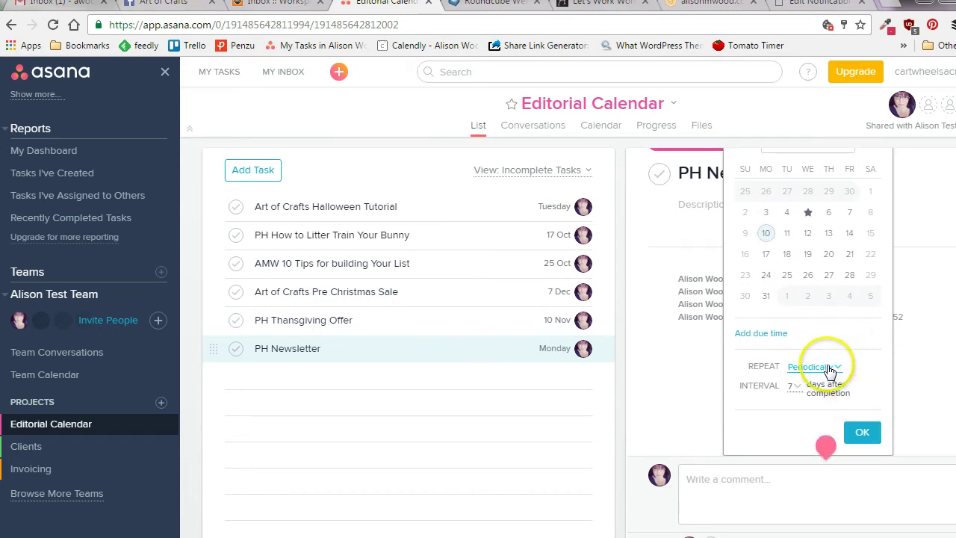
left_click(837, 367)
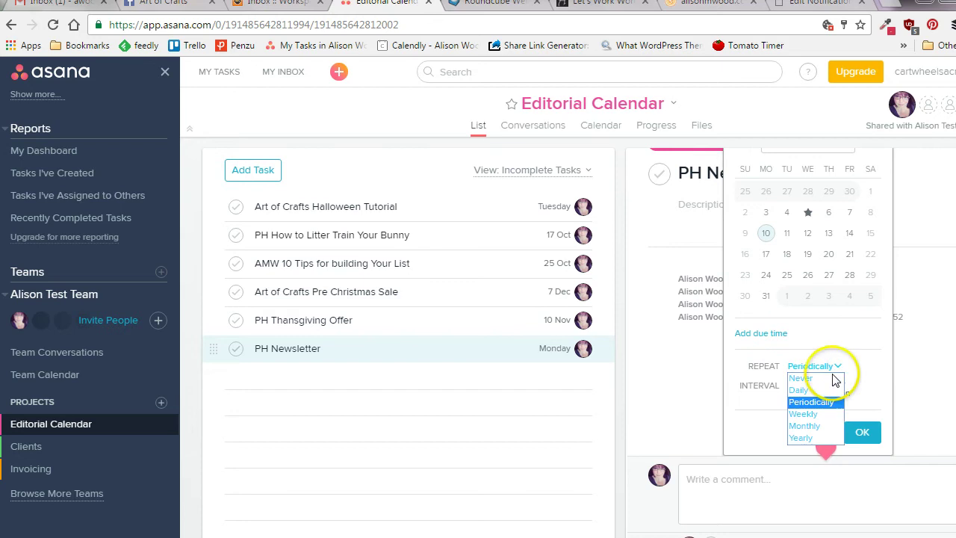
left_click(806, 415)
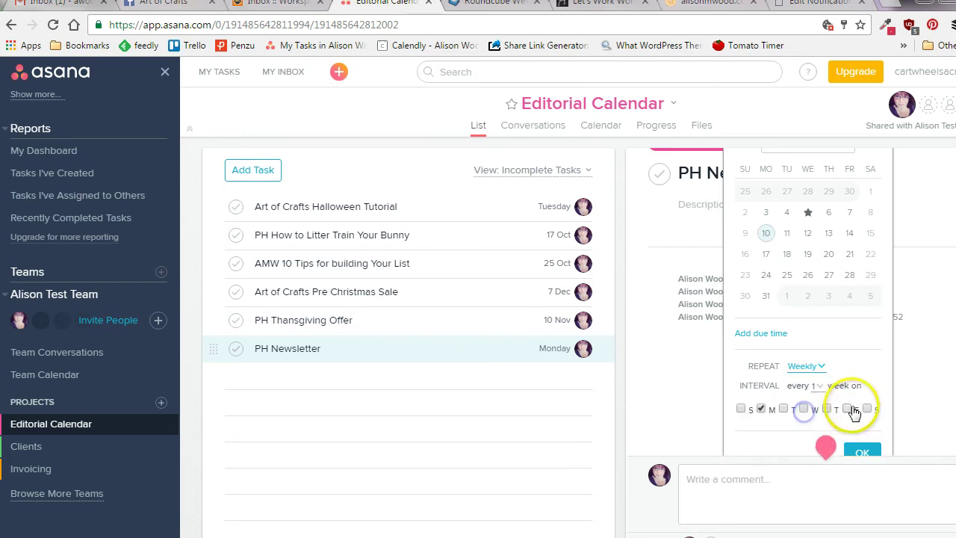
left_click(820, 388)
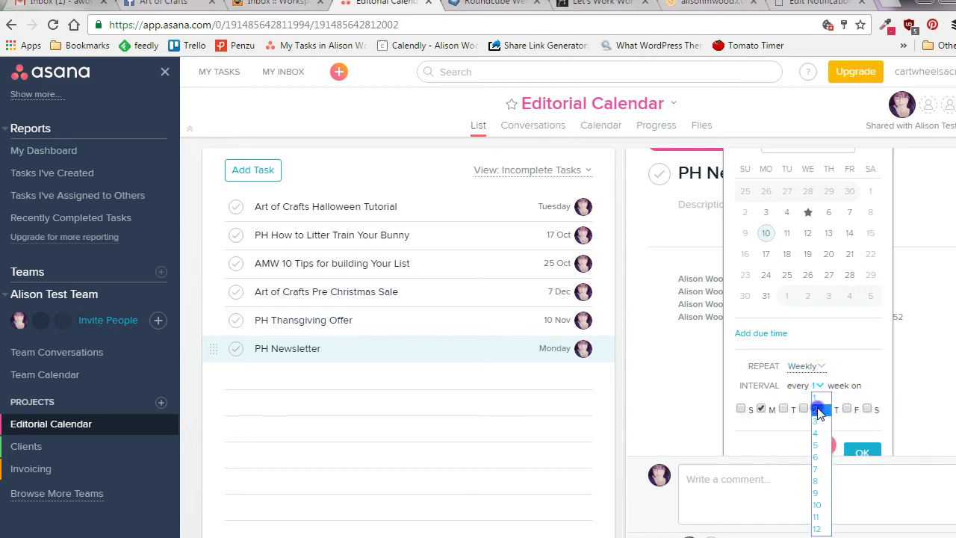
left_click(819, 411)
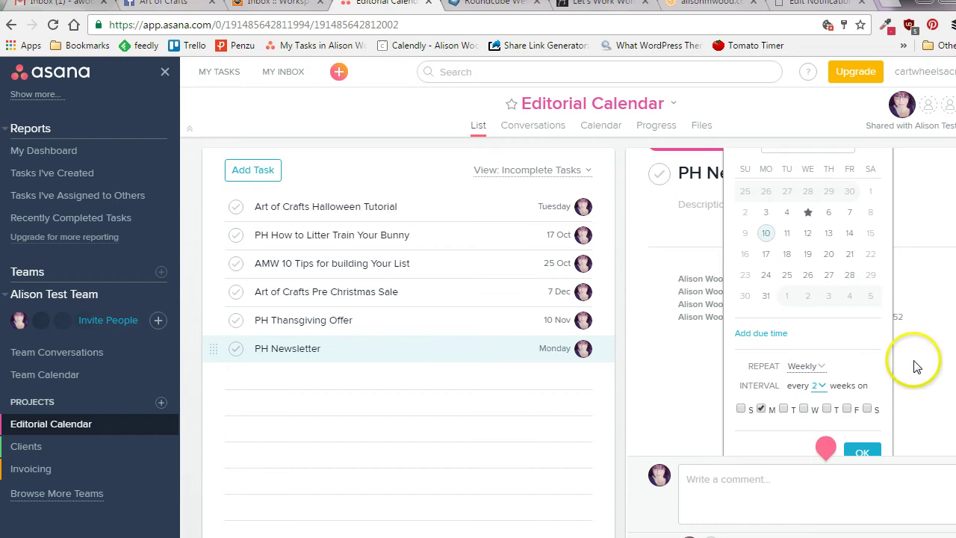
scroll(883, 385, "down", 1)
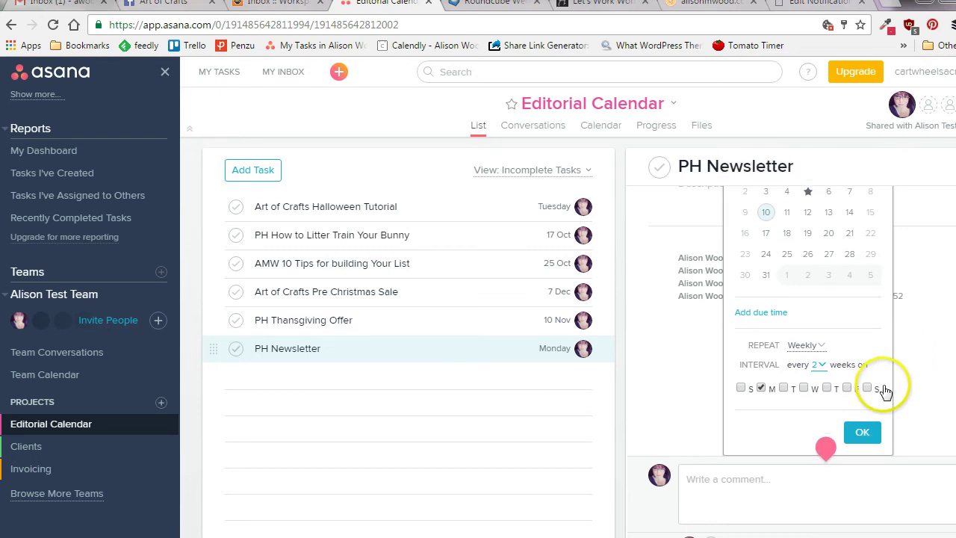
left_click(859, 432)
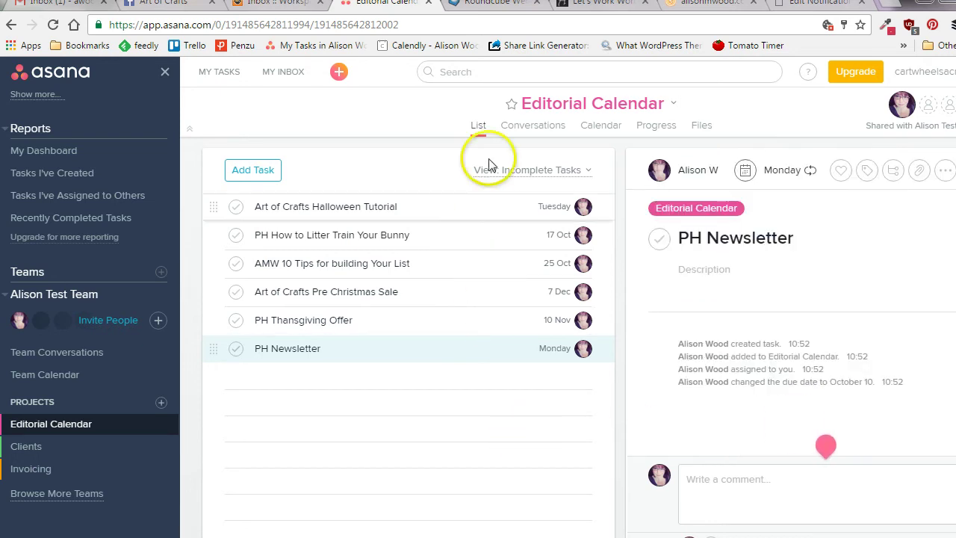
Check where the repeating PH Newsletter task appears in the project's calendar view across October and November 2016
left_click(602, 128)
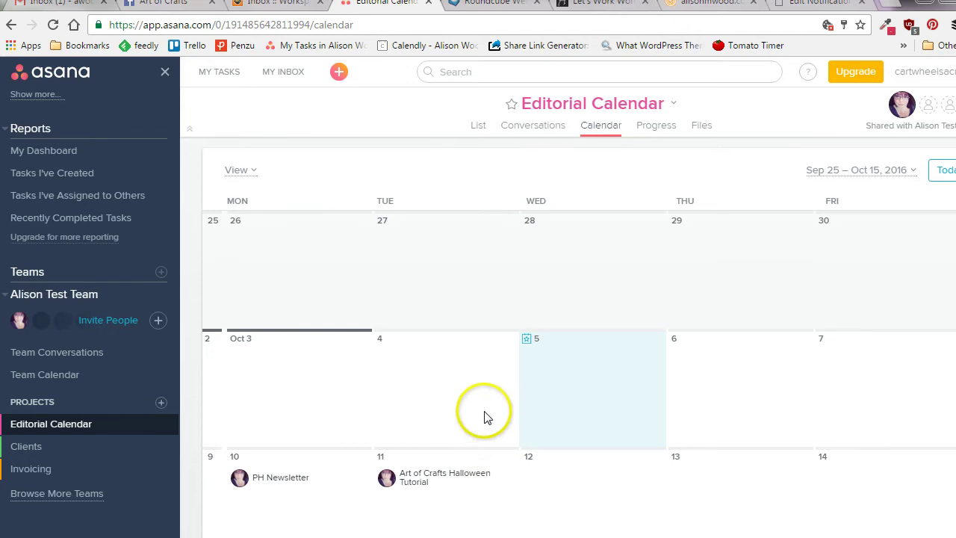
scroll(485, 416, "down", 1)
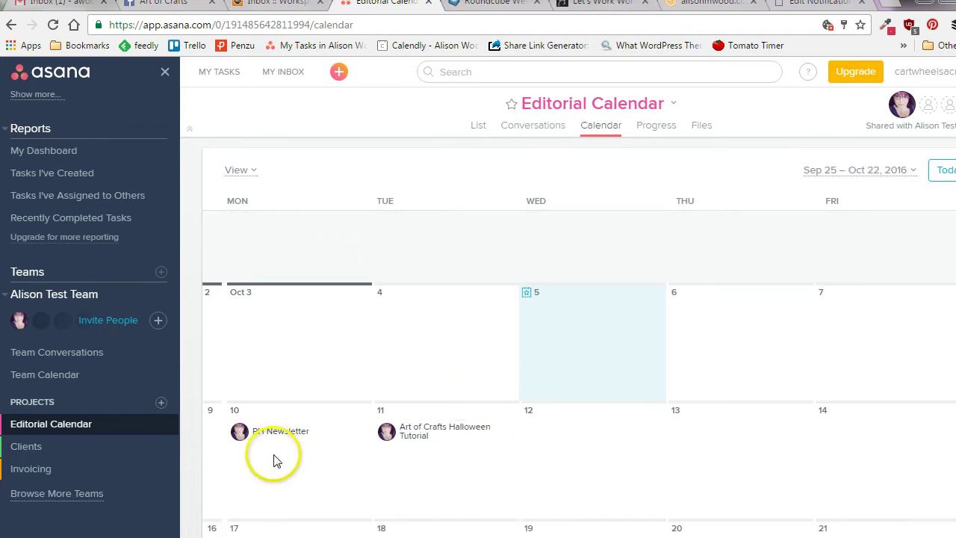
scroll(308, 459, "down", 4)
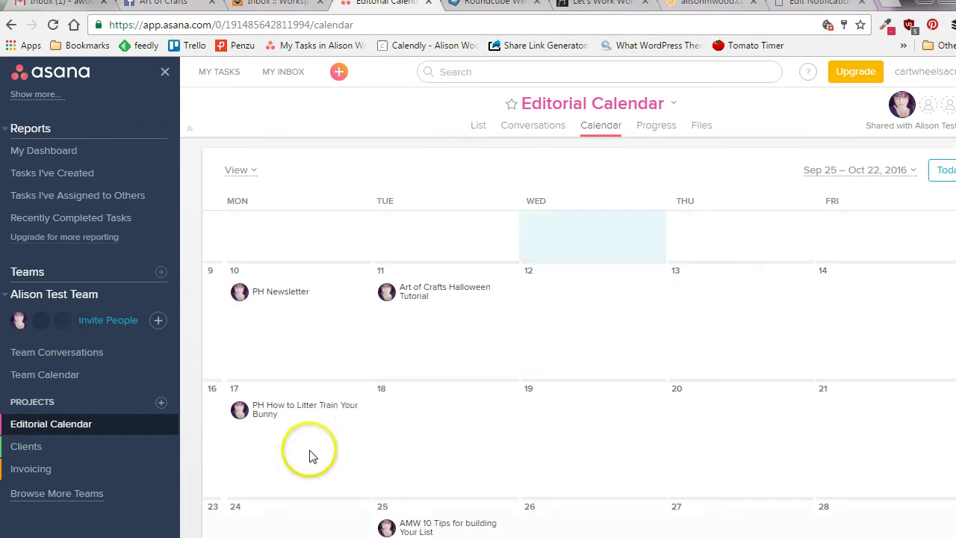
scroll(312, 456, "down", 5)
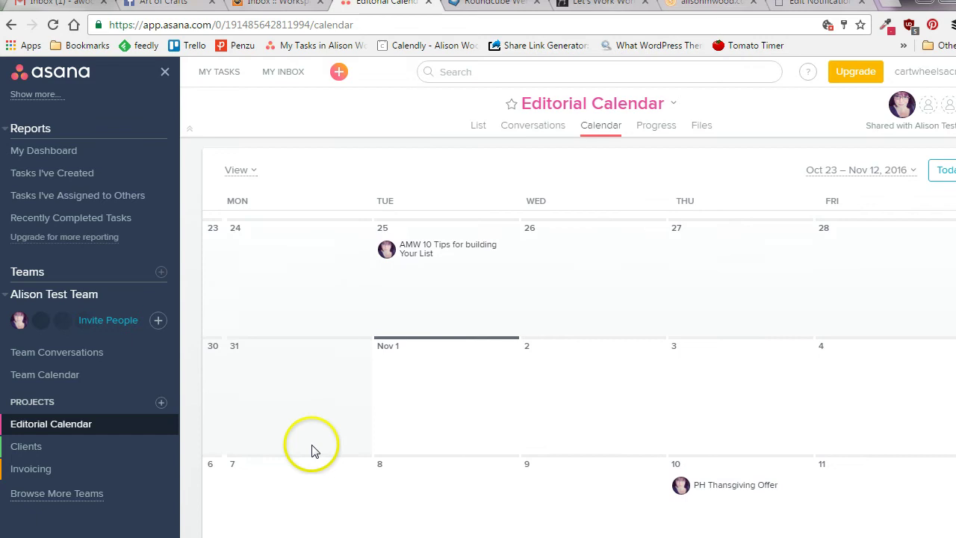
scroll(331, 438, "down", 8)
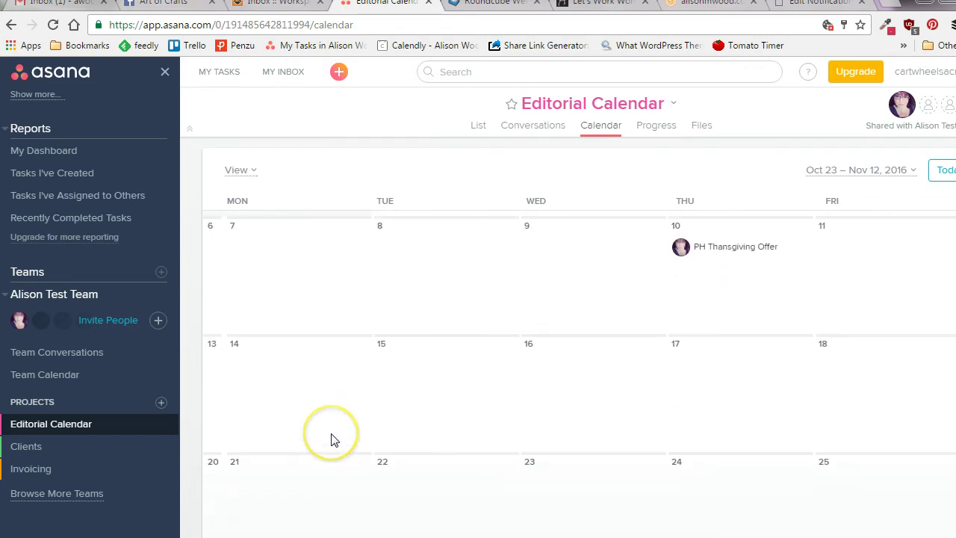
scroll(528, 471, "up", 15)
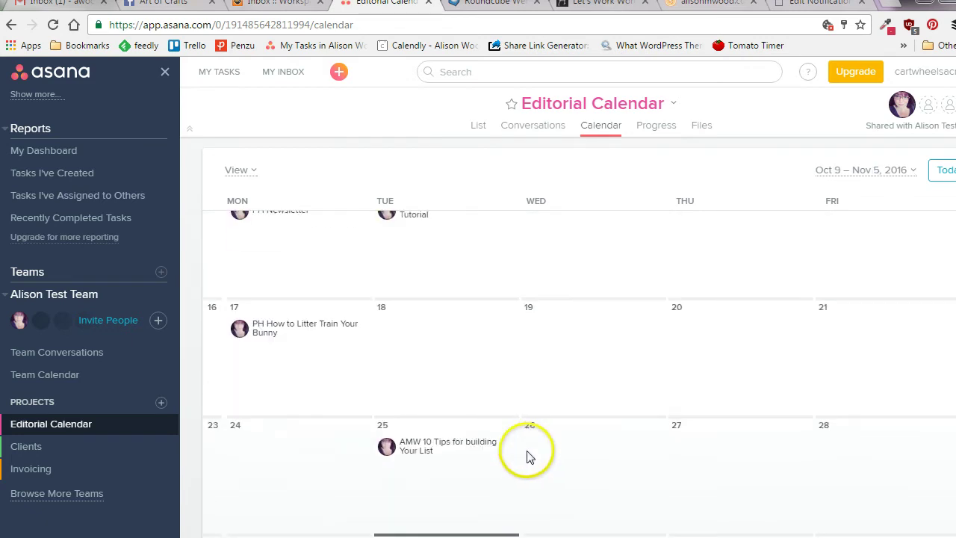
scroll(438, 439, "up", 3)
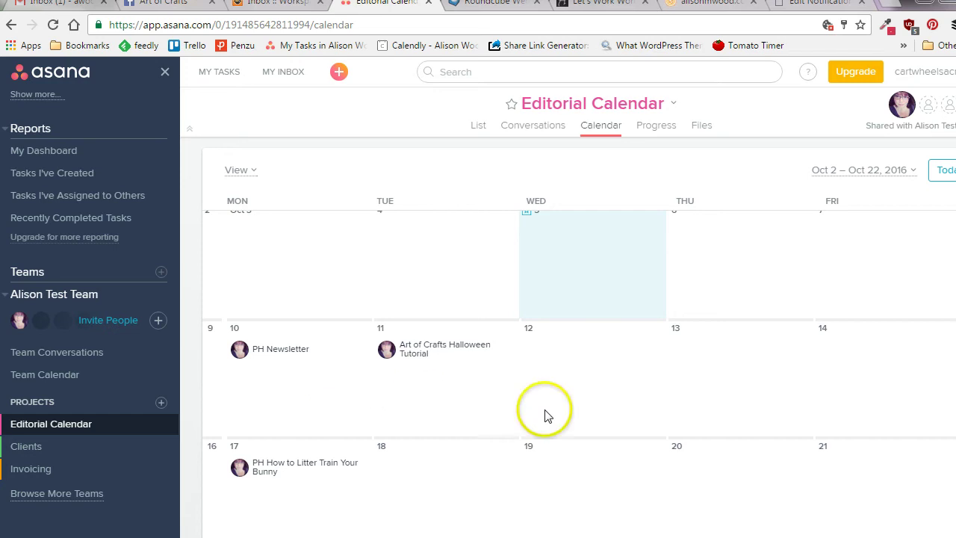
scroll(576, 409, "down", 3)
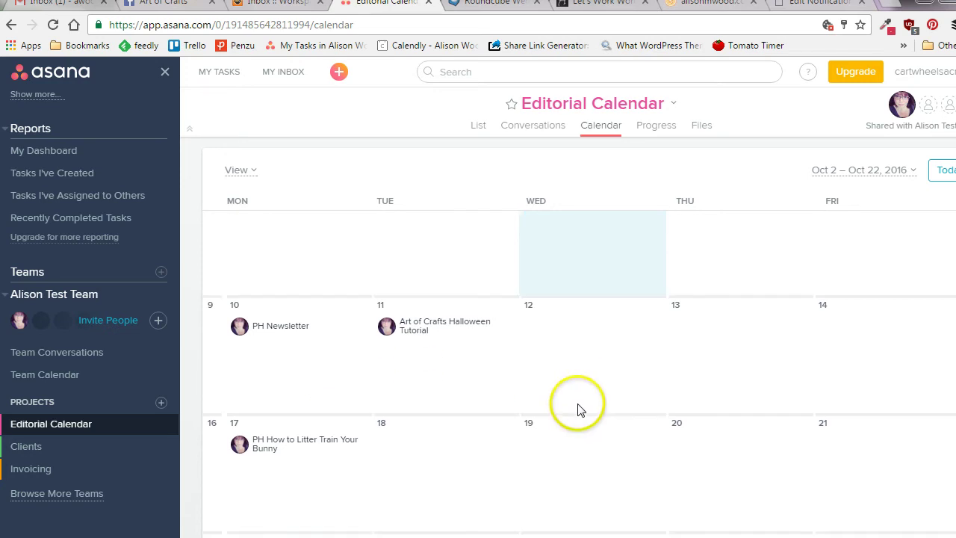
scroll(583, 409, "down", 1)
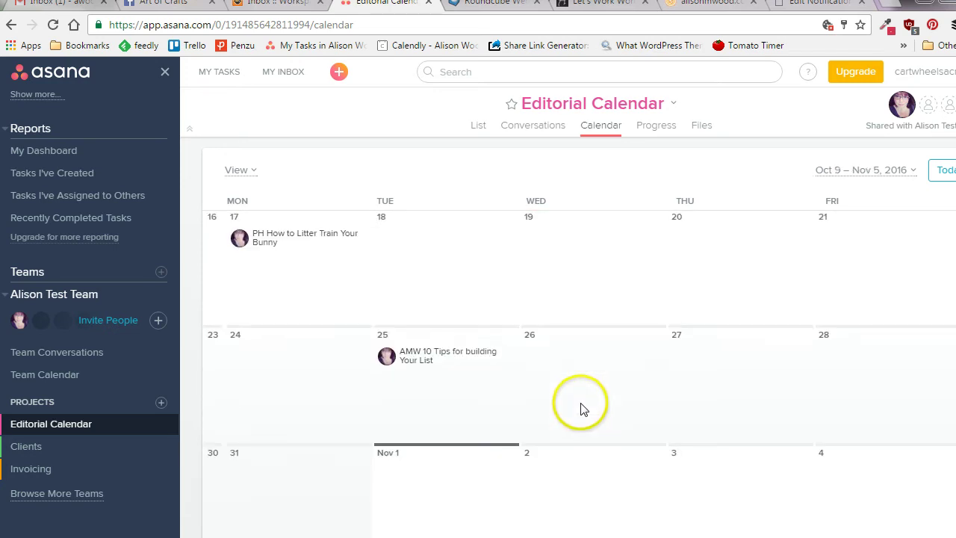
scroll(586, 404, "down", 2)
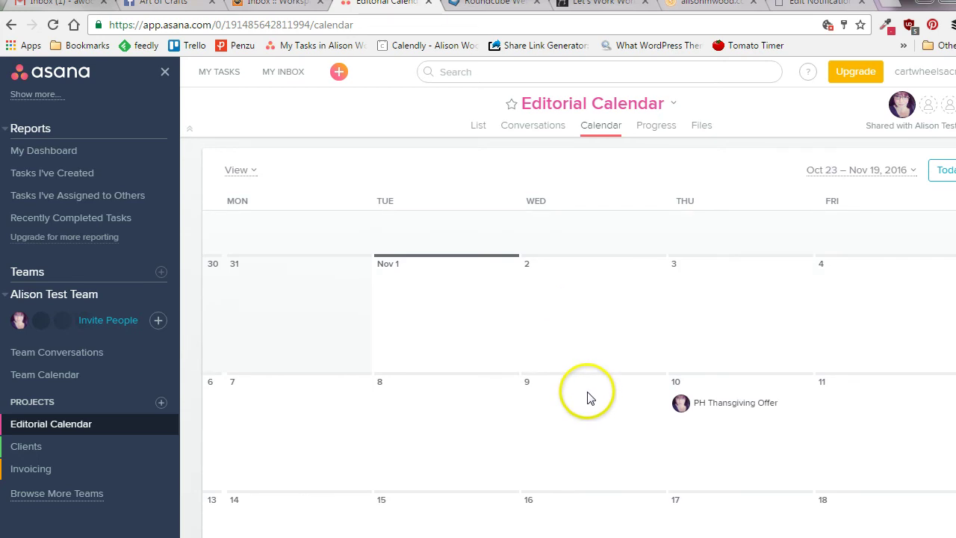
scroll(638, 426, "up", 1)
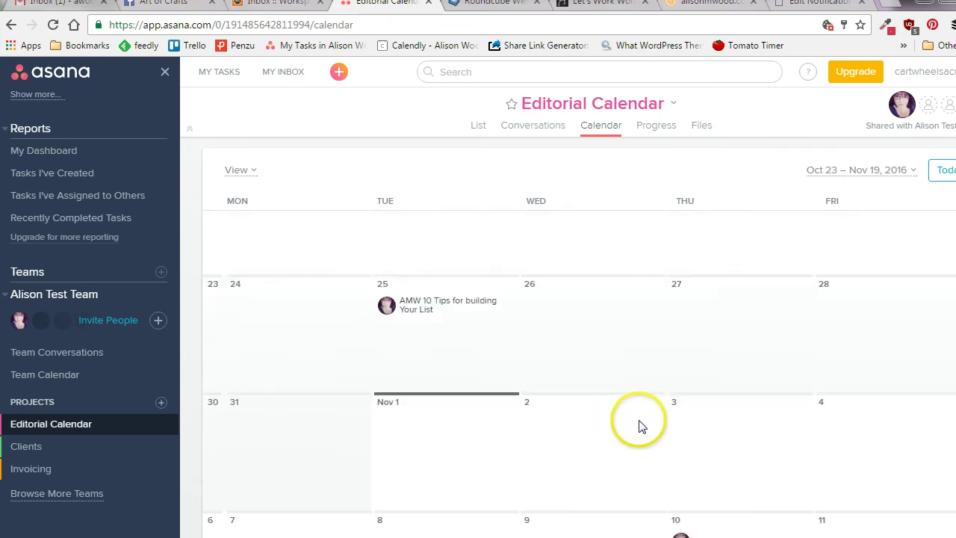
scroll(639, 426, "down", 2)
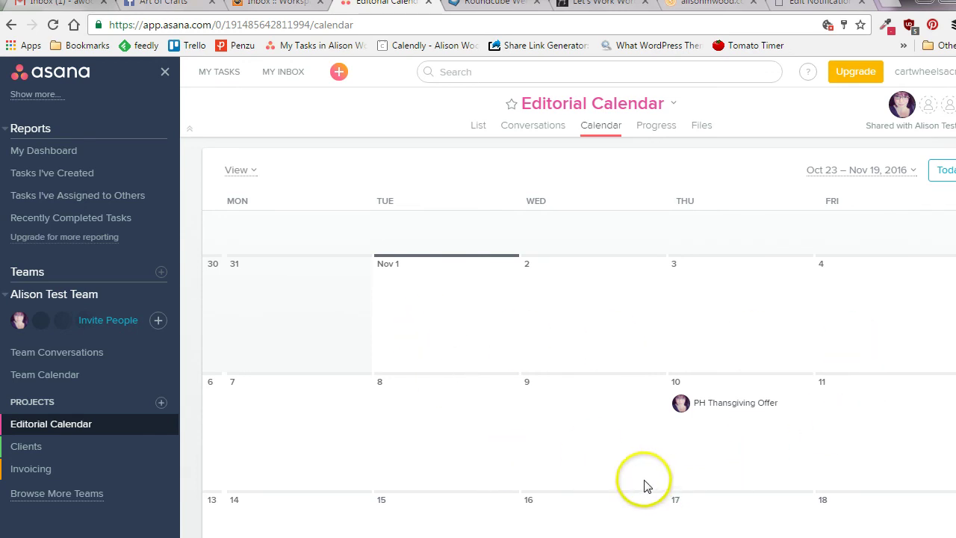
scroll(642, 463, "up", 8)
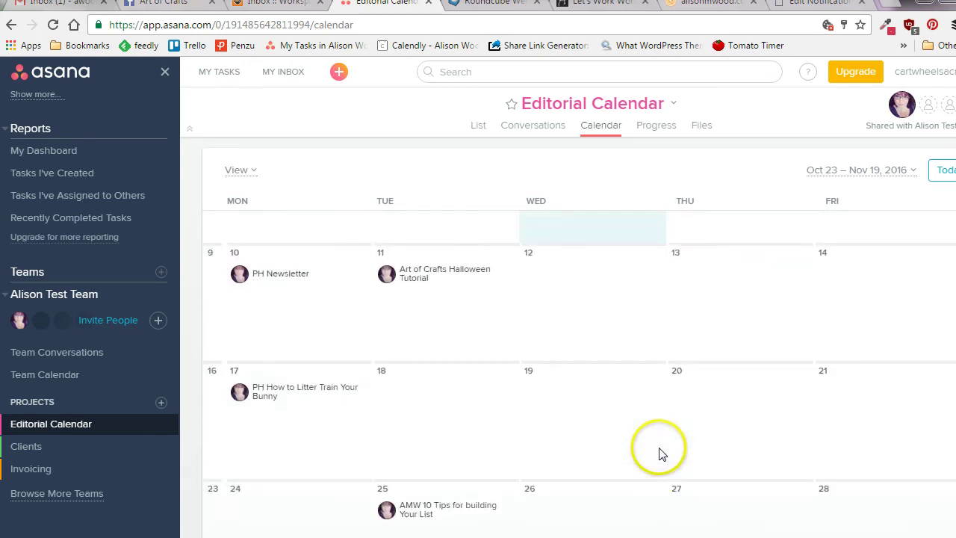
scroll(683, 459, "up", 10)
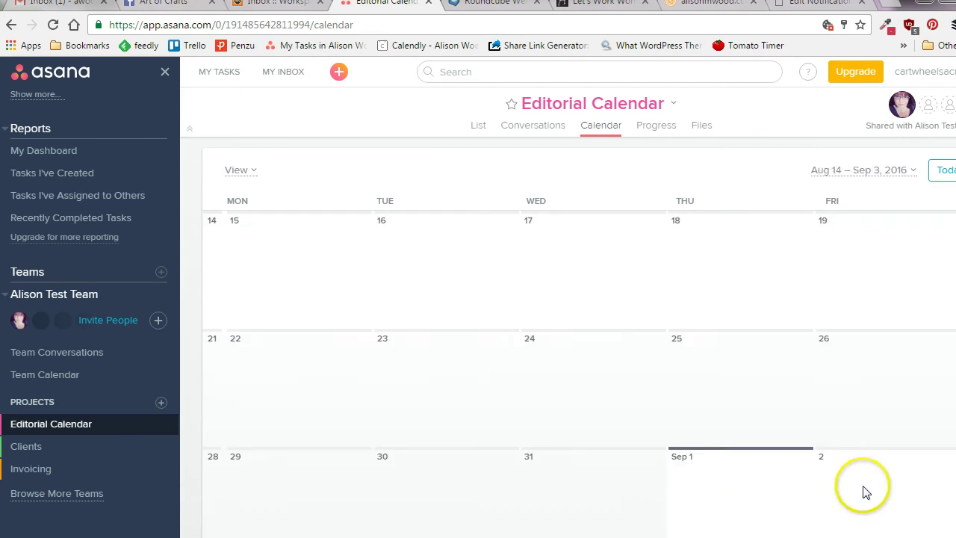